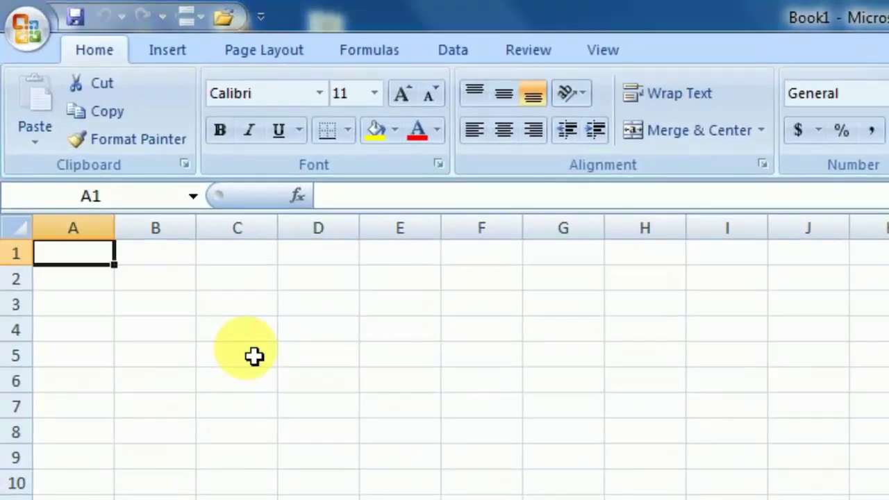
Step: Select various cells around C3:G8 on Sheet1
click(237, 382)
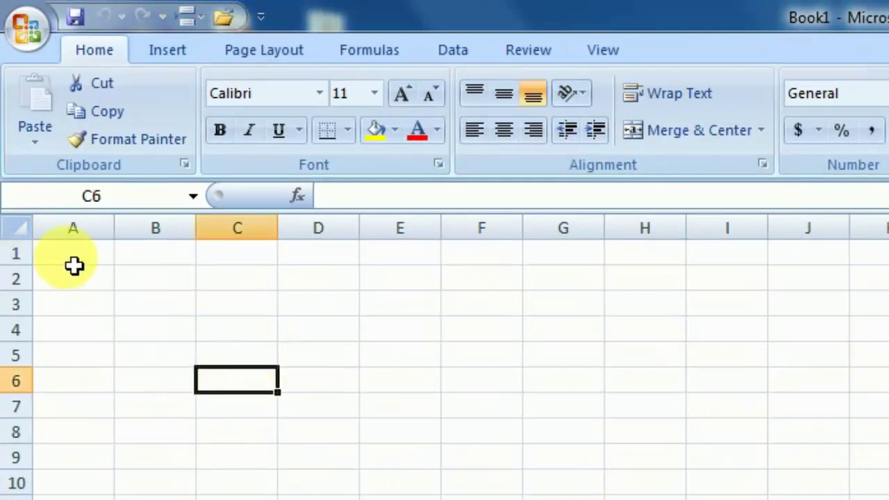
click(317, 299)
click(320, 373)
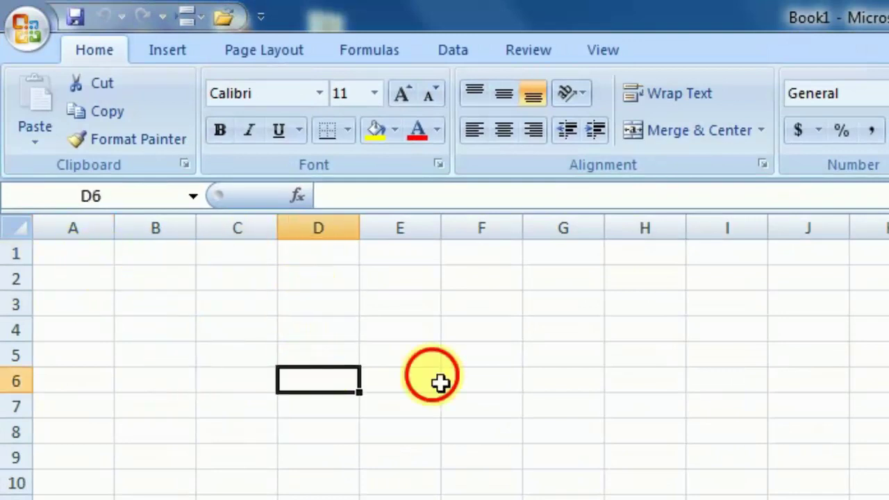
click(384, 339)
click(319, 335)
click(250, 337)
click(240, 379)
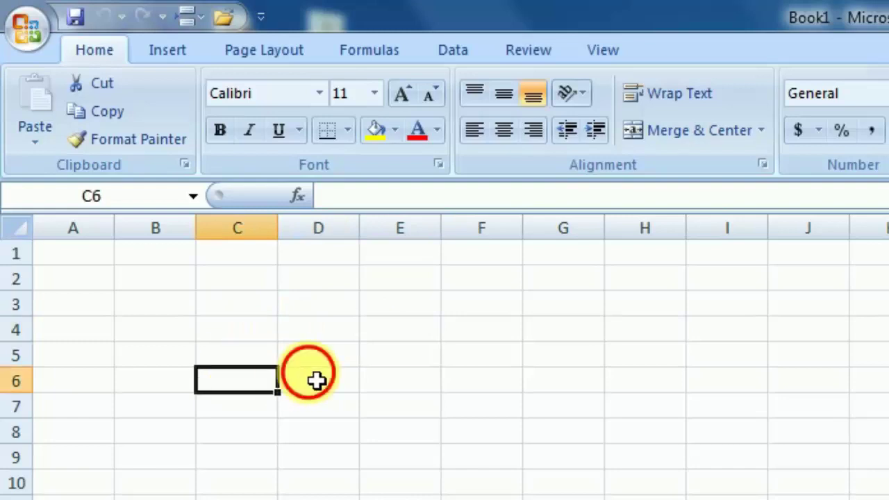
click(316, 379)
click(391, 385)
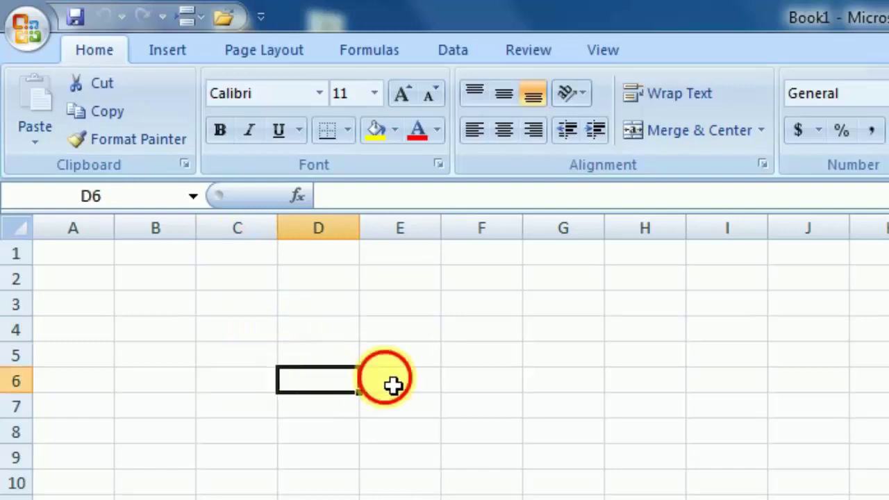
click(350, 337)
click(255, 356)
click(353, 389)
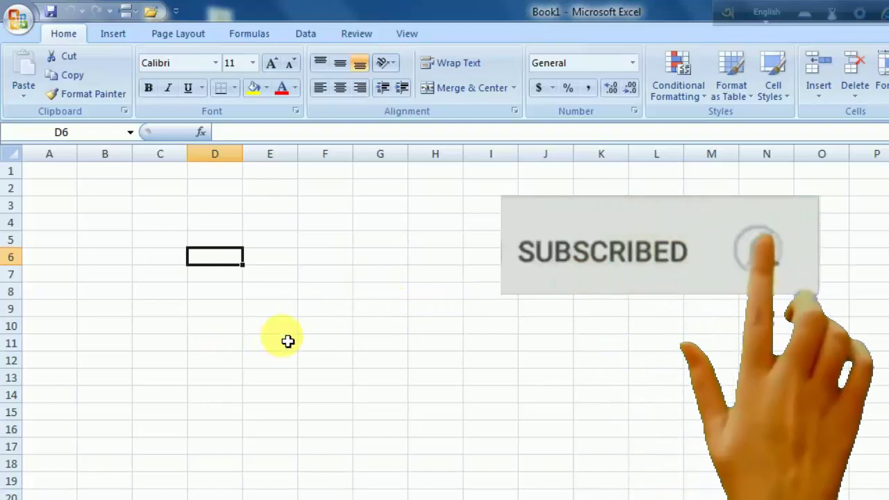
click(337, 278)
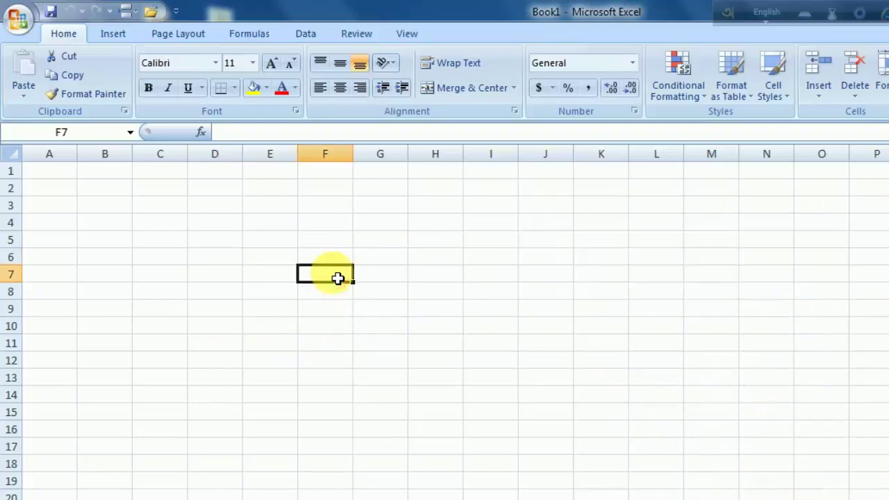
click(397, 273)
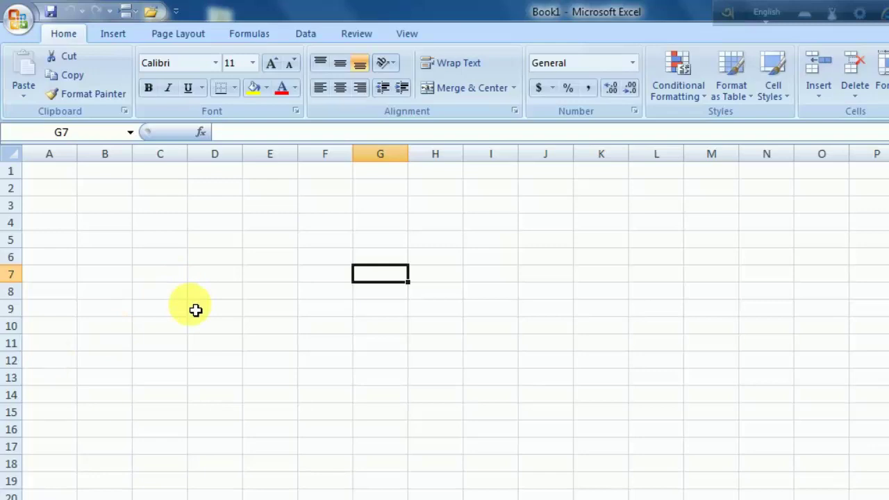
click(236, 292)
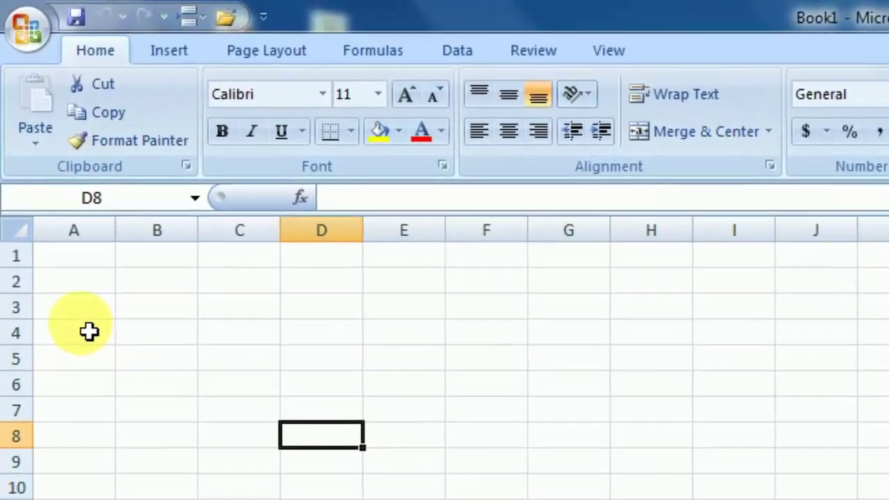
Step: Merge and centre A1:I1 and enter the title 'Computer Traning' in it
click(66, 172)
drag(200, 269, 833, 275)
click(626, 327)
drag(77, 258, 733, 270)
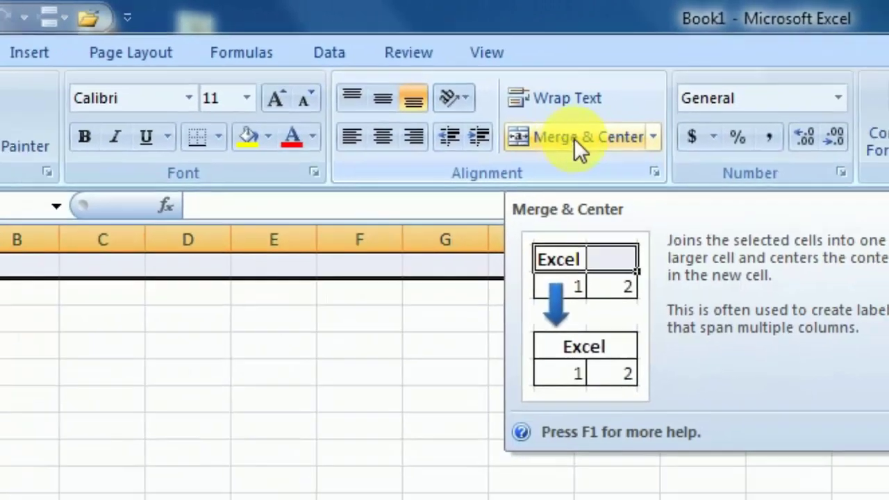
click(577, 137)
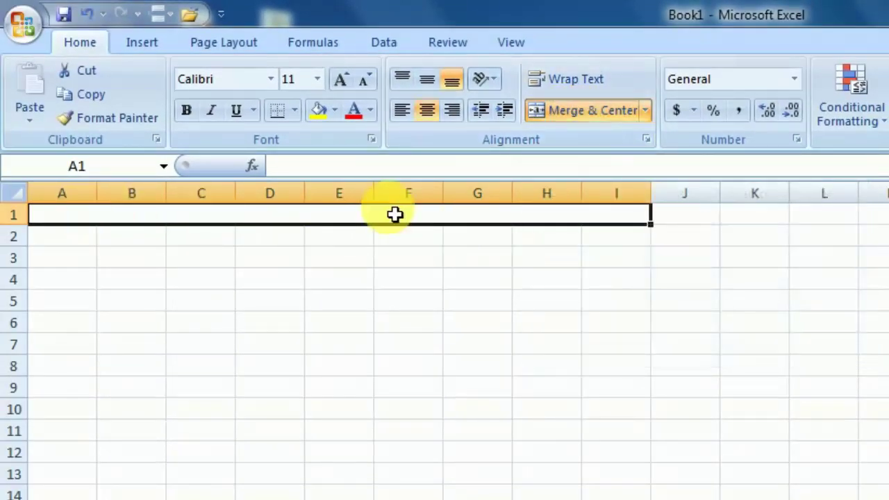
click(362, 223)
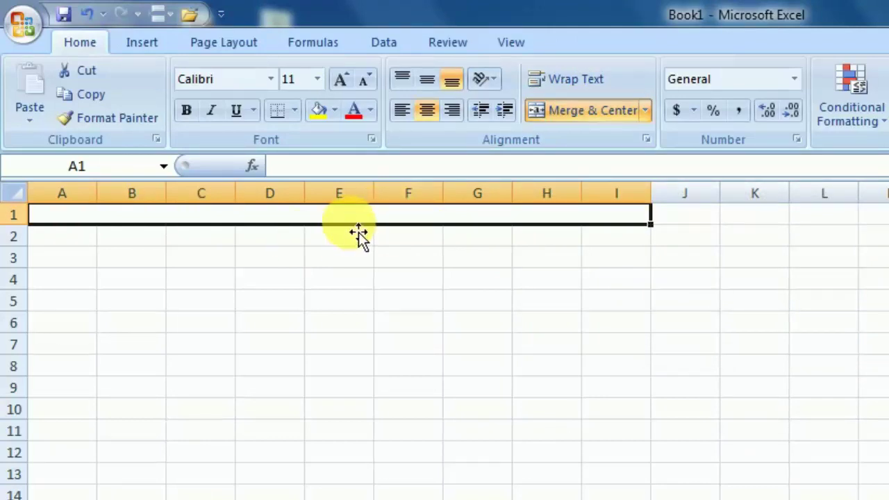
text(Computer)
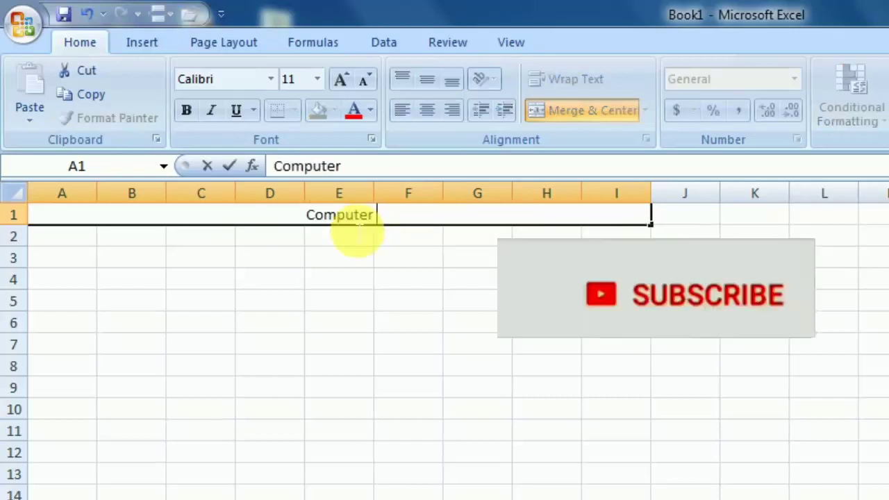
text( Traning)
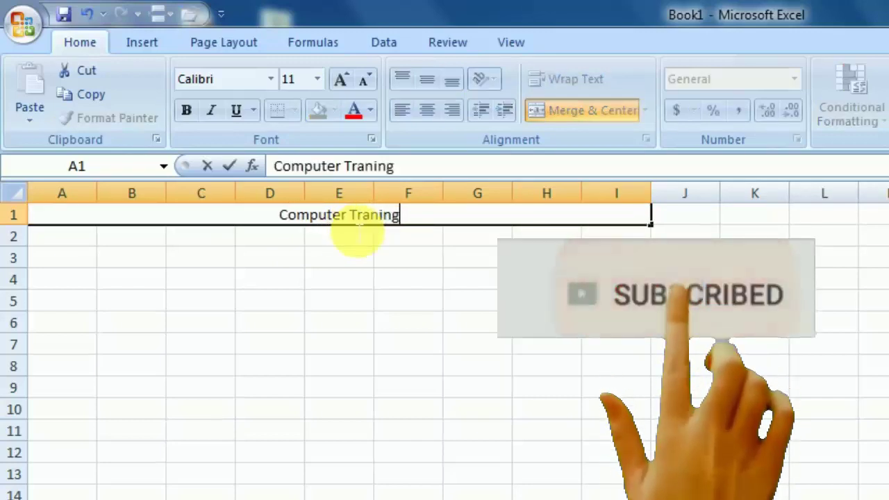
click(376, 258)
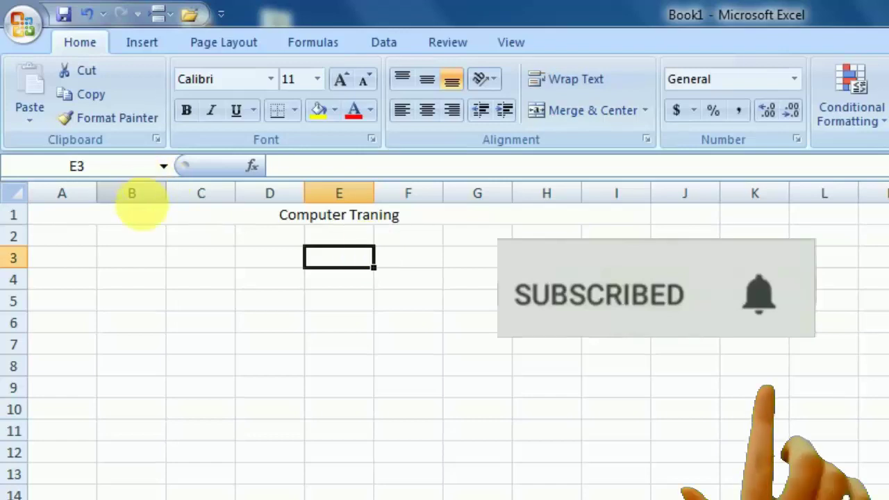
click(157, 223)
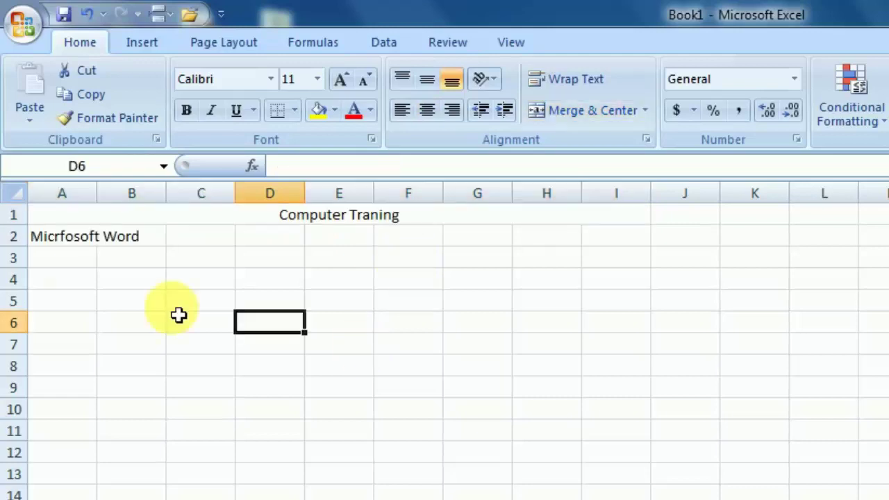
Step: Turn on Wrap Text for the 'Micrfosoft Word' entry in A2
click(179, 310)
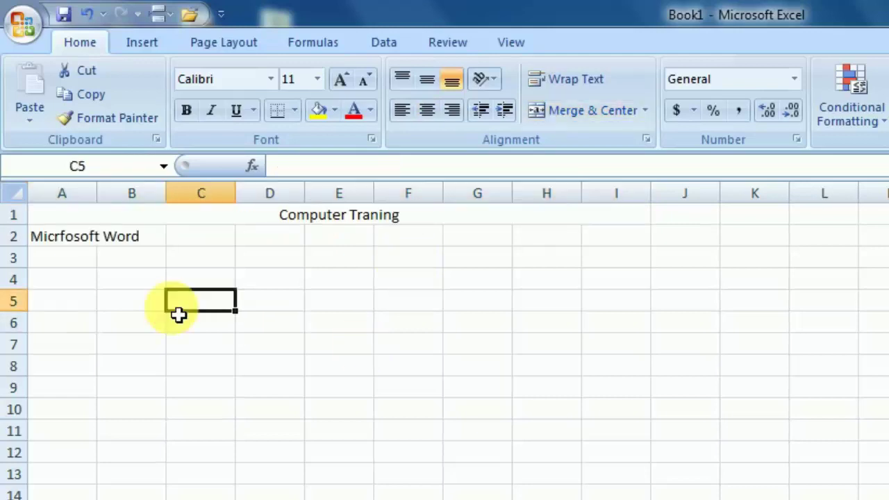
click(275, 331)
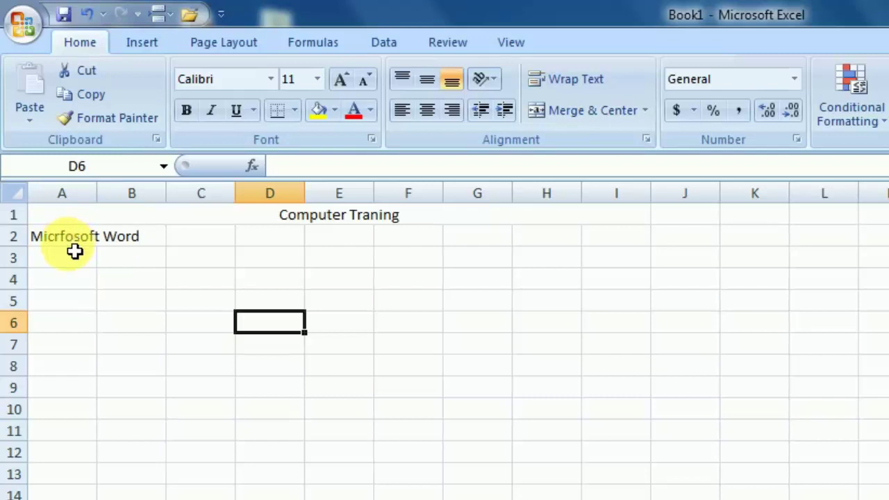
click(91, 236)
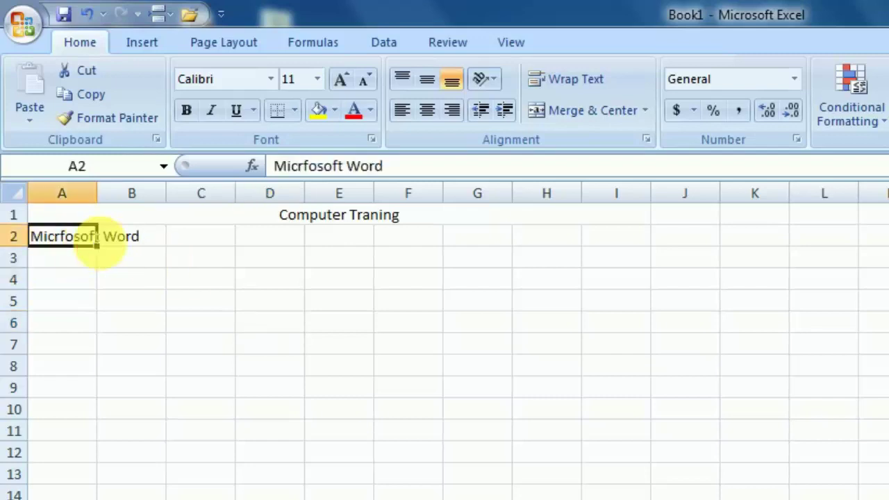
click(226, 284)
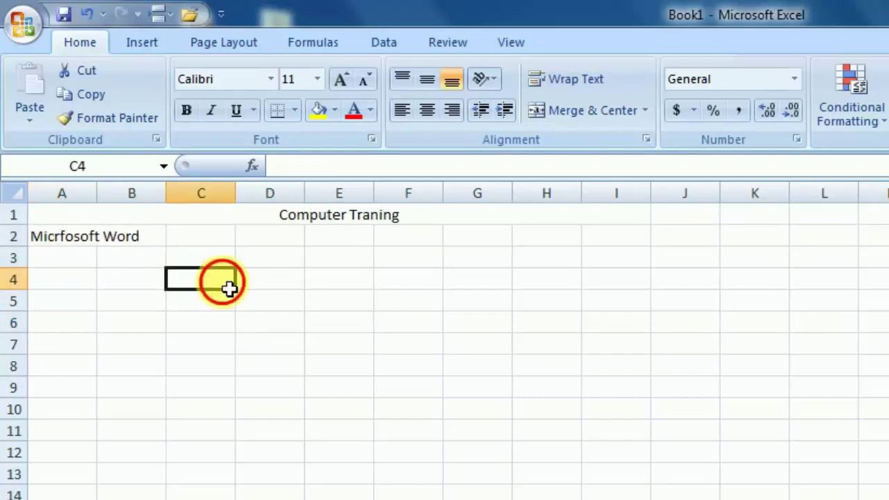
click(66, 241)
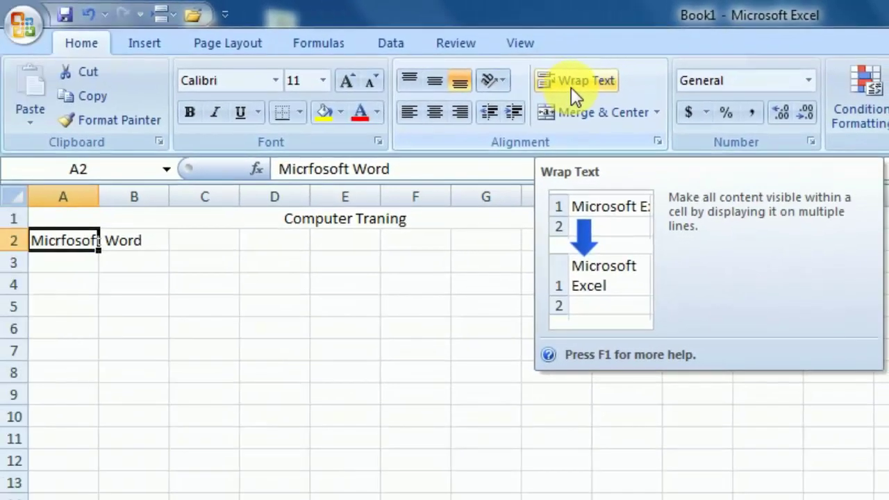
click(571, 87)
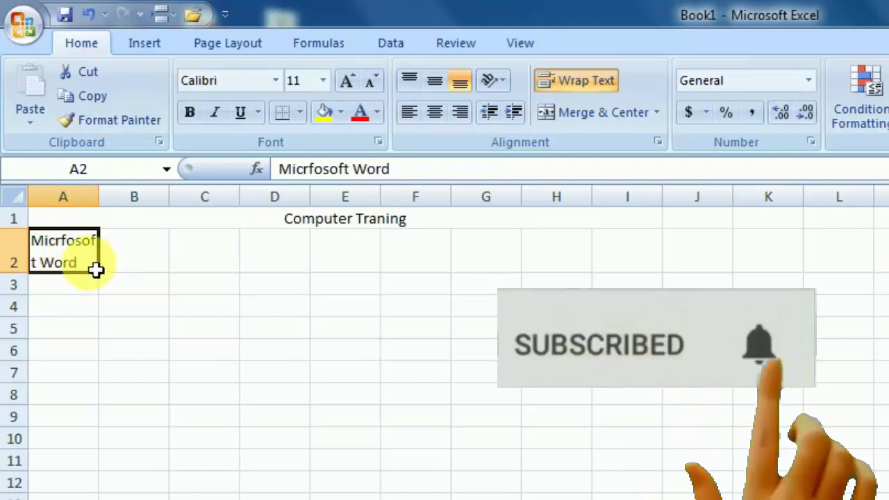
Step: Widen column A slightly so the wrapped A2 text fits better
click(89, 309)
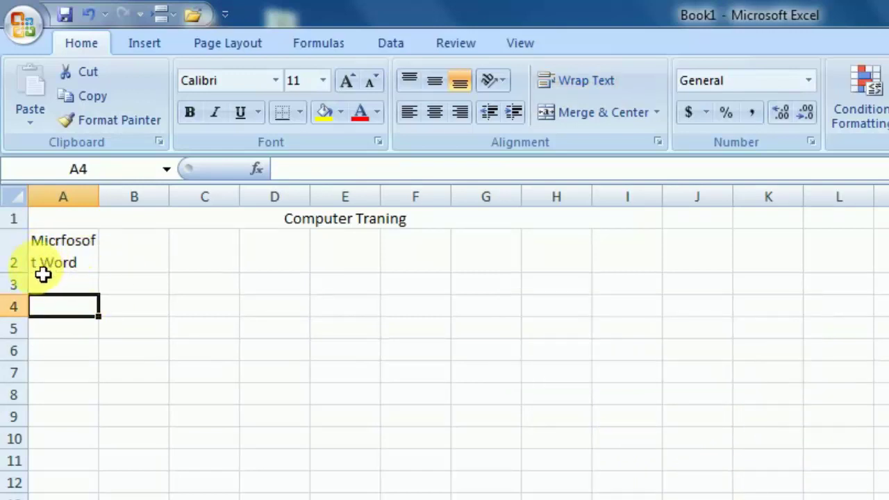
click(61, 268)
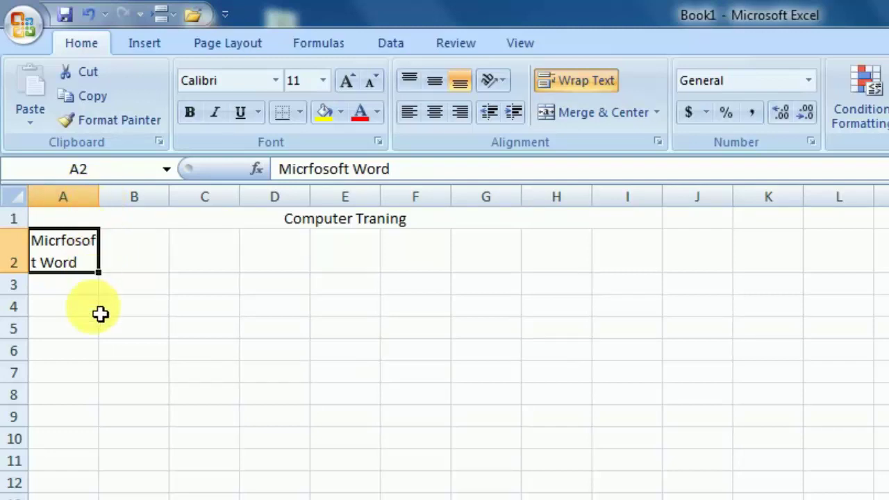
drag(100, 208, 118, 207)
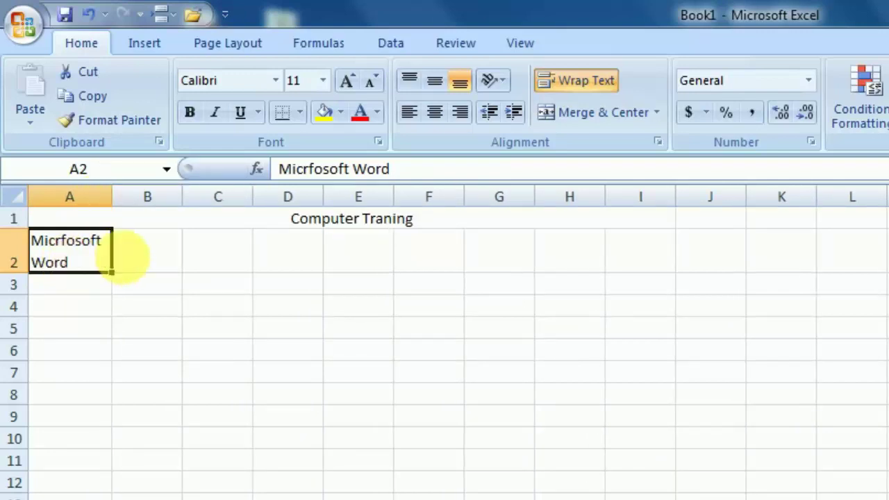
click(119, 254)
click(68, 258)
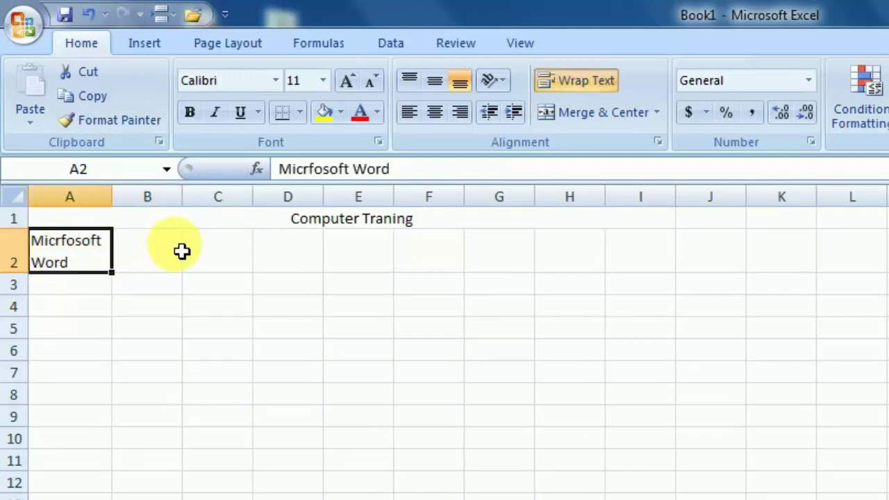
click(228, 225)
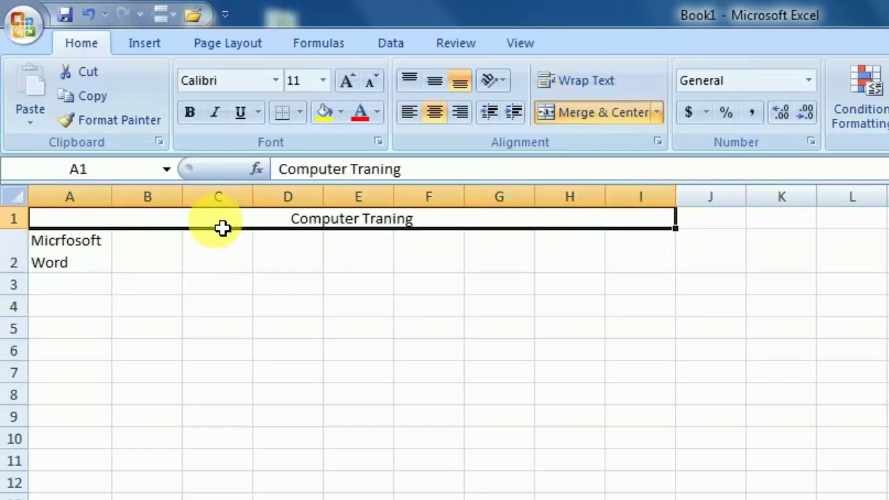
click(100, 261)
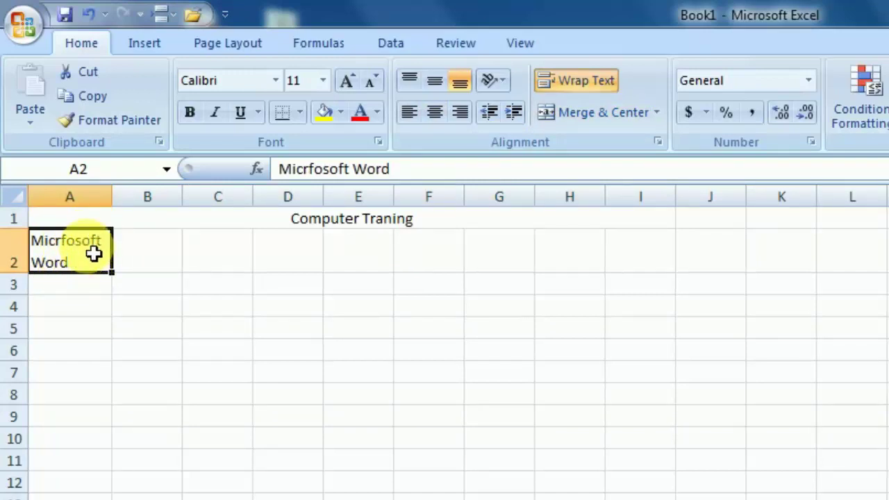
Step: Enter 1 in A3 and 2 in A4
click(90, 311)
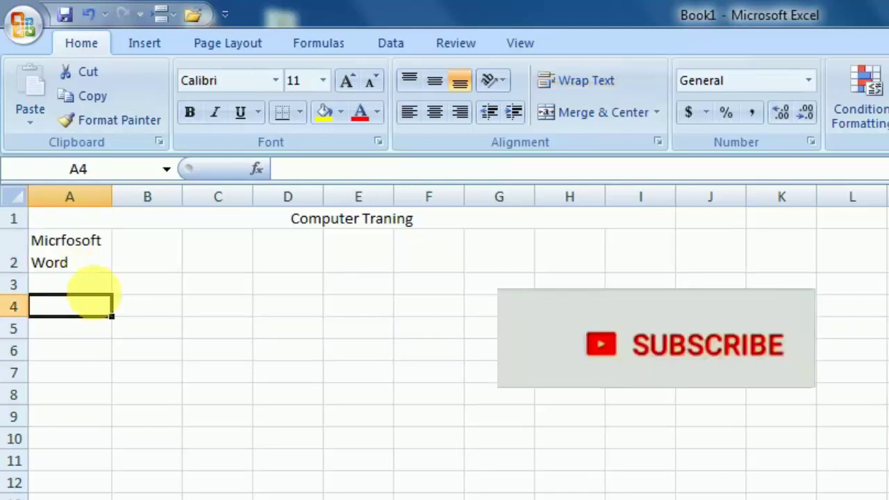
click(102, 292)
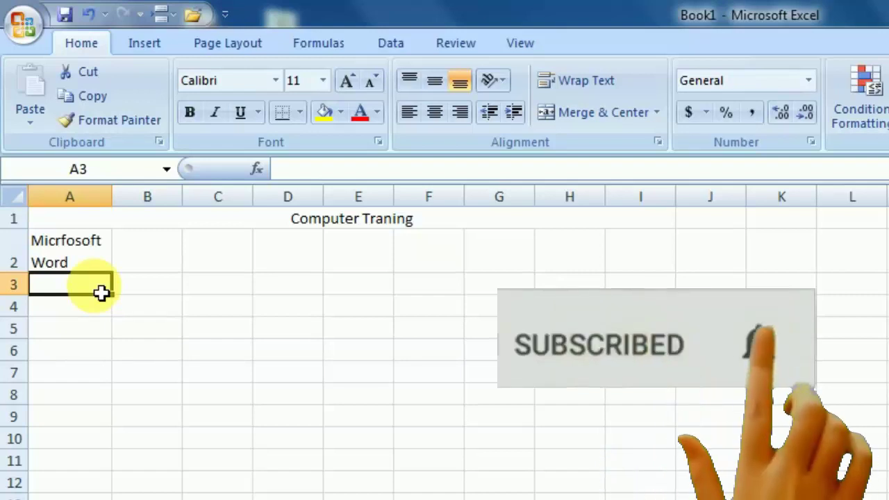
text(1)
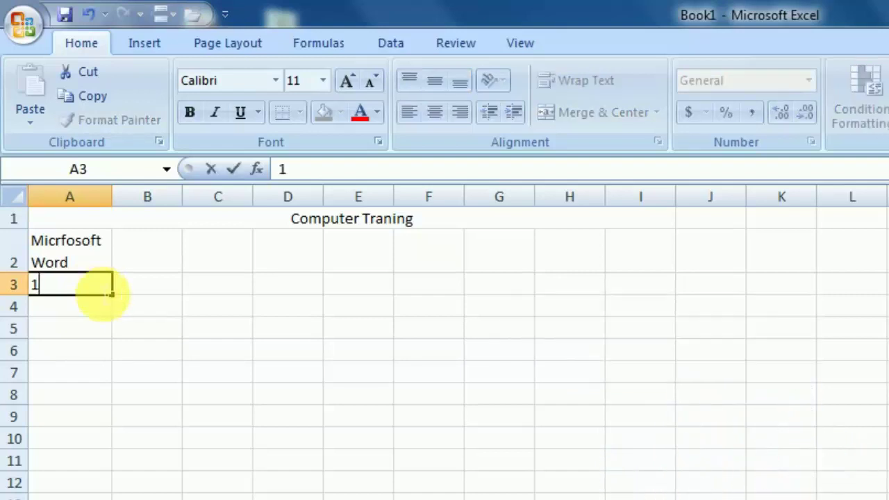
key(Return)
text(2)
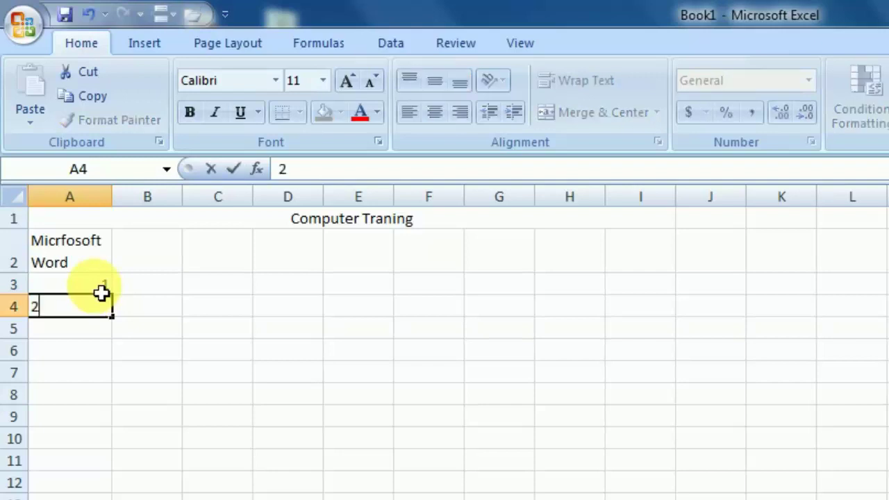
click(211, 375)
Step: Practise selecting cell ranges such as A3:A4 and the block C4:G11
click(95, 294)
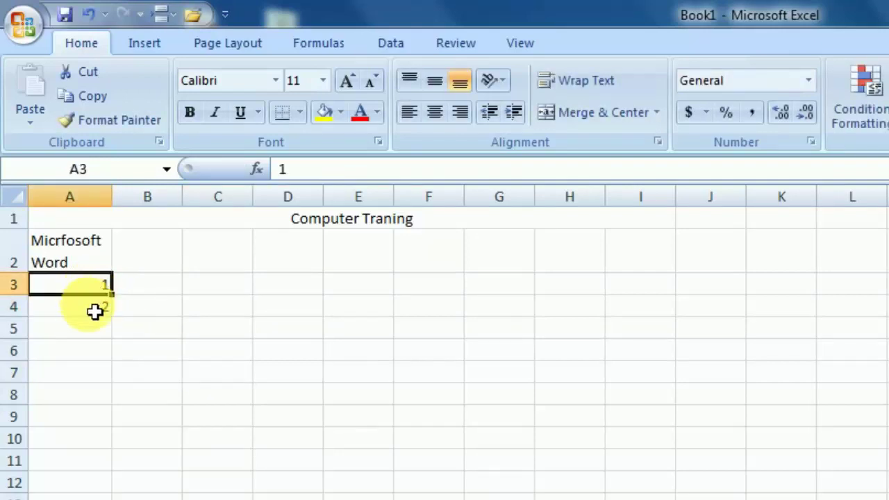
click(95, 312)
click(330, 356)
click(160, 331)
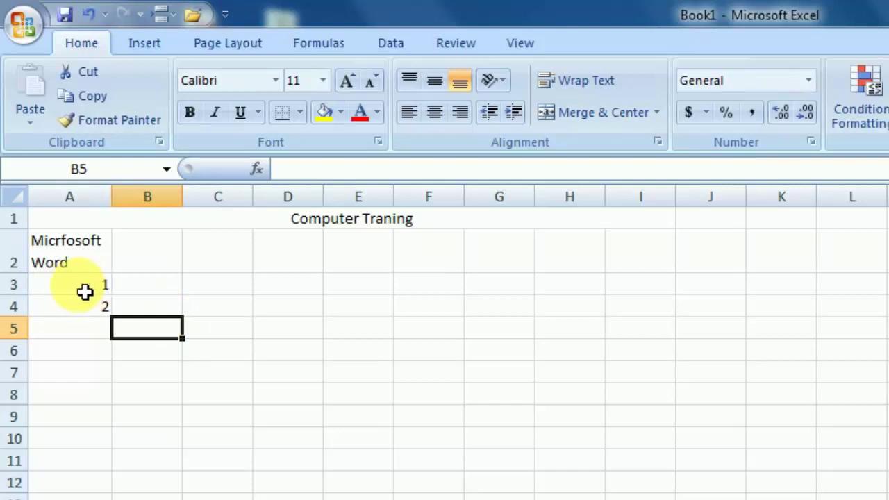
drag(85, 292, 86, 309)
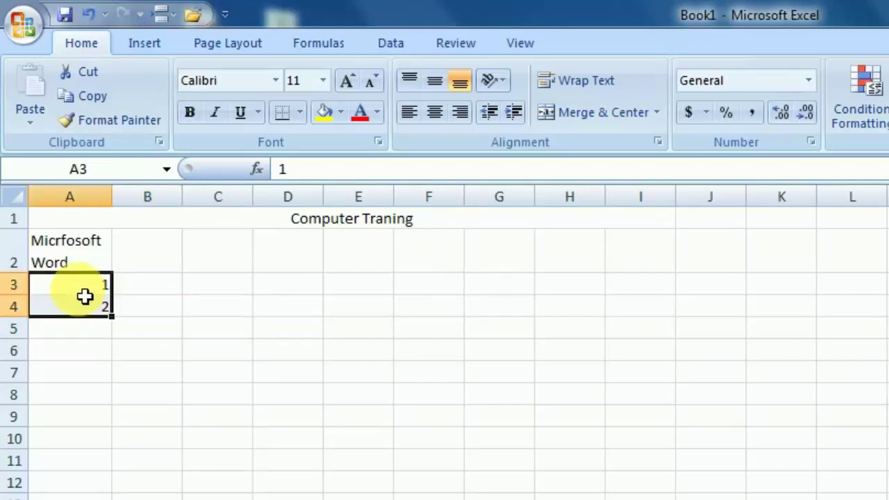
drag(208, 306, 584, 490)
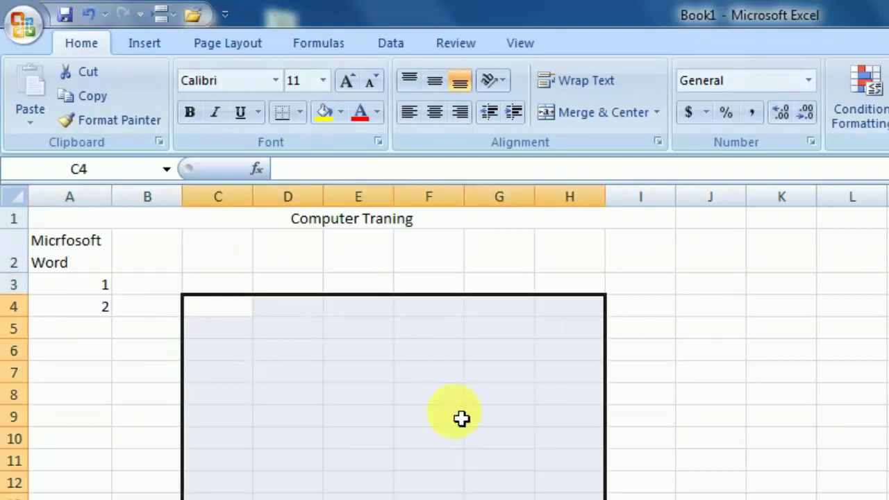
click(236, 319)
drag(236, 317, 500, 462)
click(116, 321)
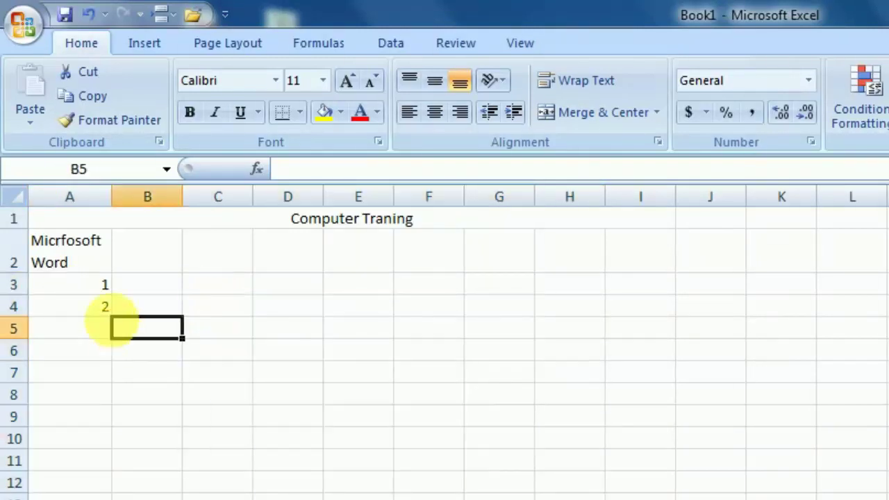
Step: Extend the 1, 2 series down column A to 13 in A15
drag(74, 285, 76, 304)
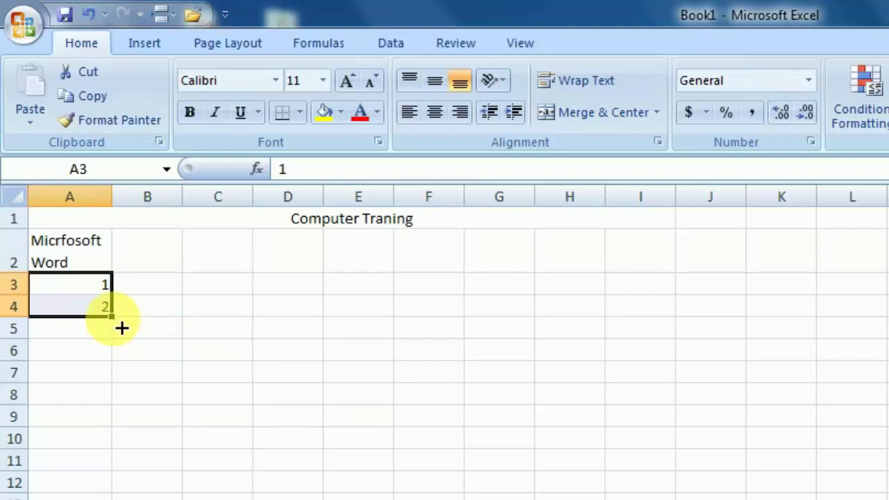
drag(121, 325, 129, 498)
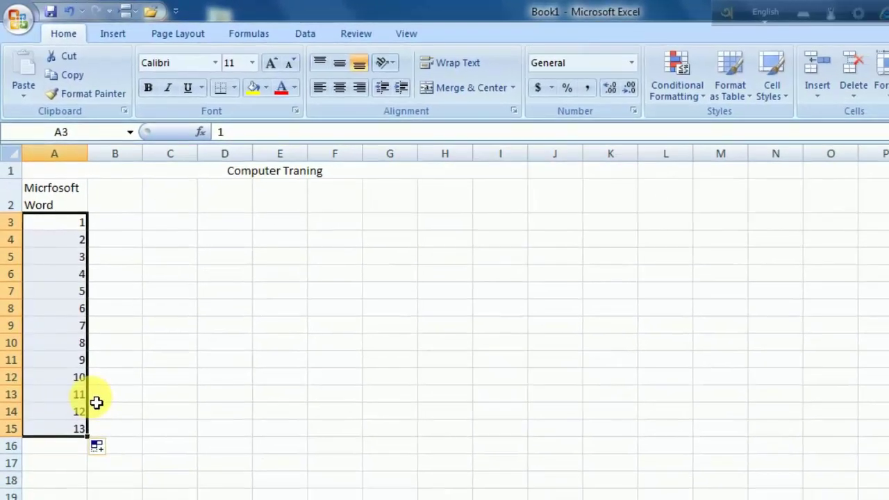
click(107, 398)
click(139, 242)
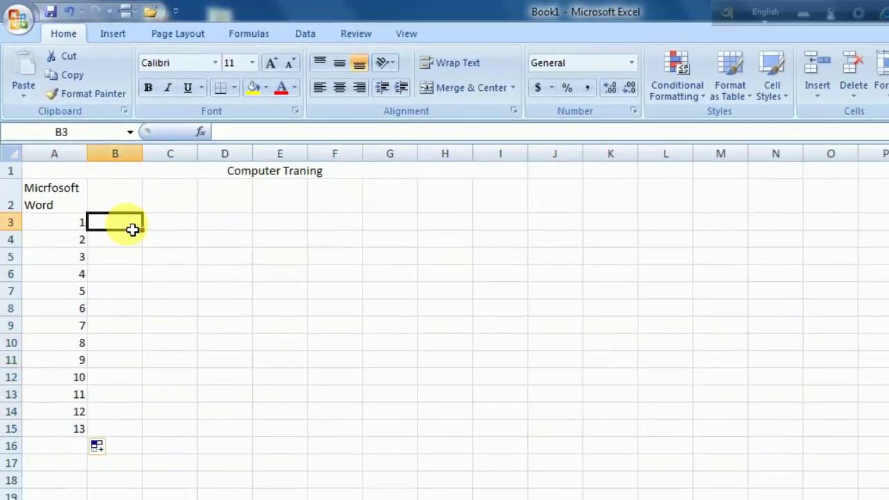
Step: Fill B3:B15 with the series 102, 104 … 126 from the first two values
text(102)
key(Return)
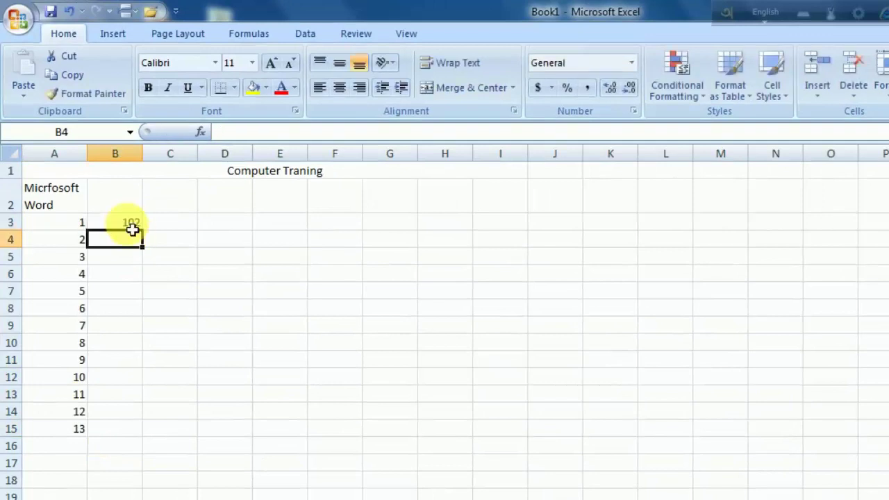
text(104)
click(149, 252)
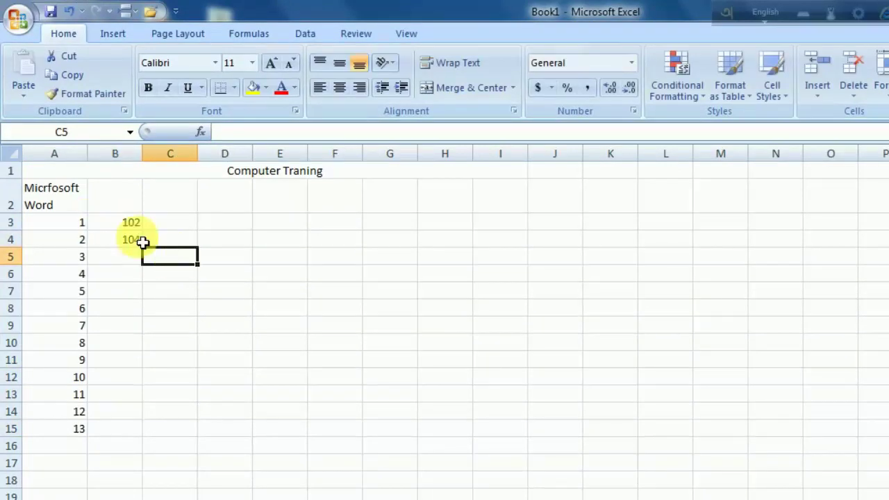
drag(127, 222, 132, 241)
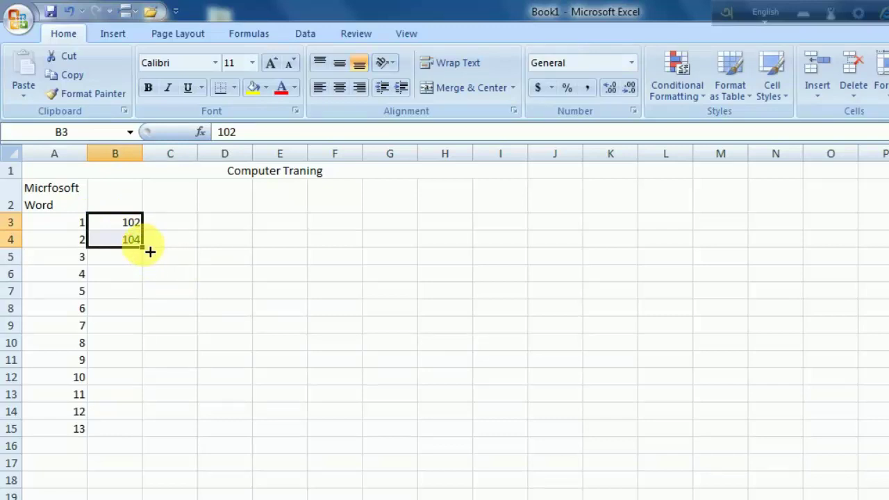
drag(150, 254, 149, 436)
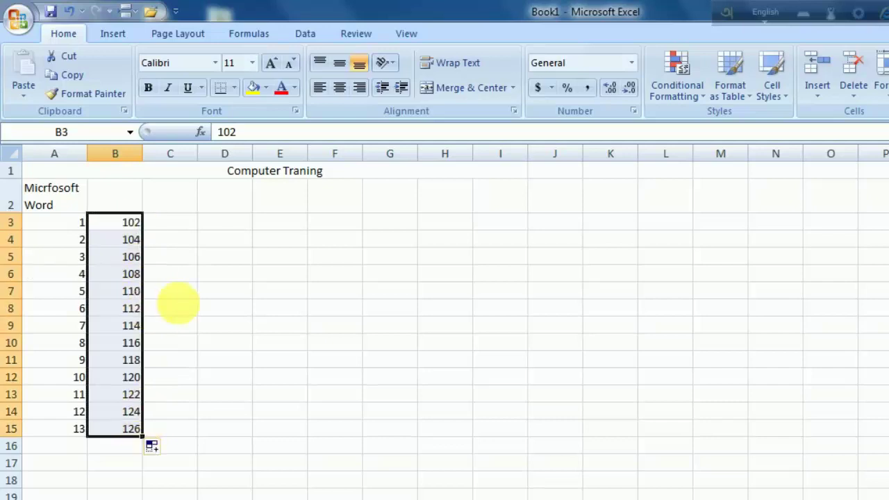
click(183, 297)
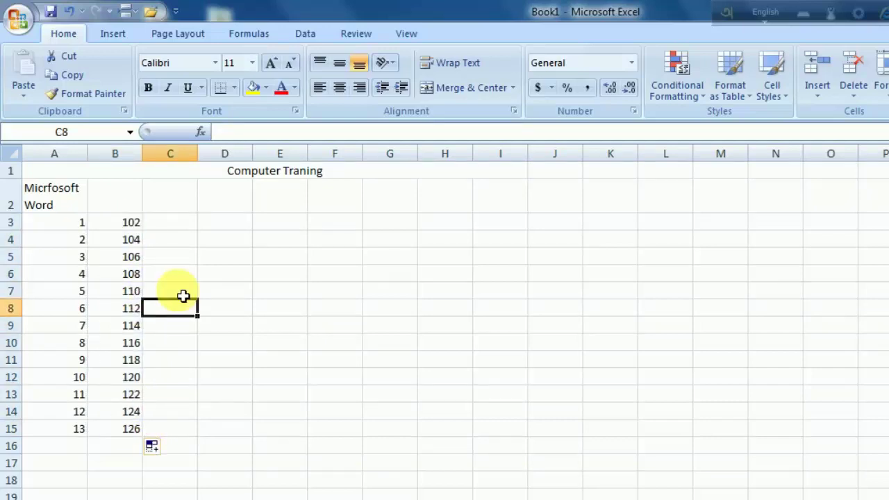
Step: Enter 500 in cell C3
click(175, 222)
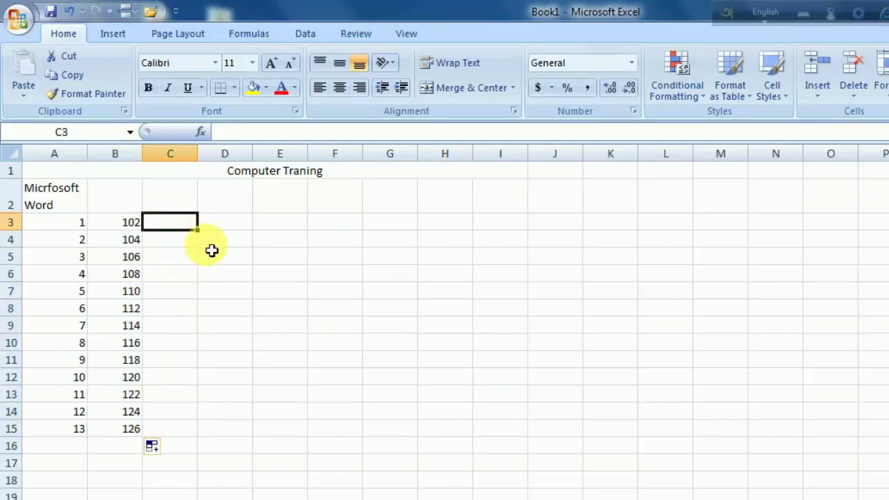
text(50)
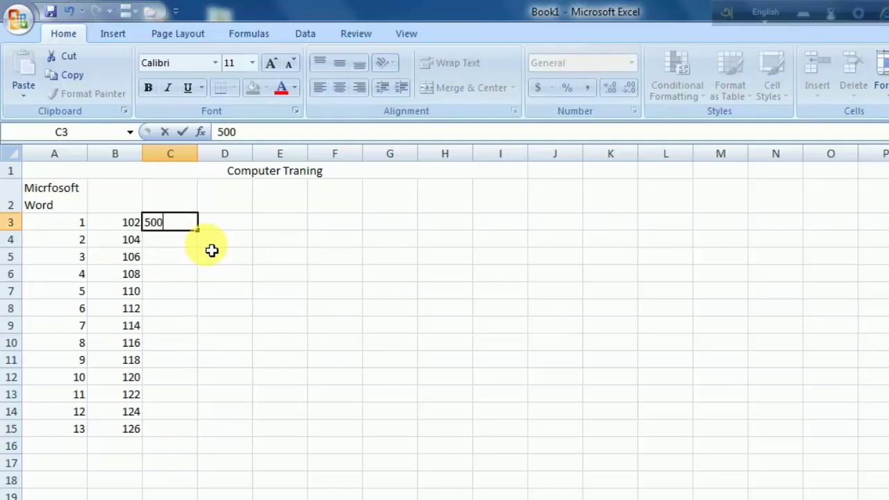
text(0)
click(183, 259)
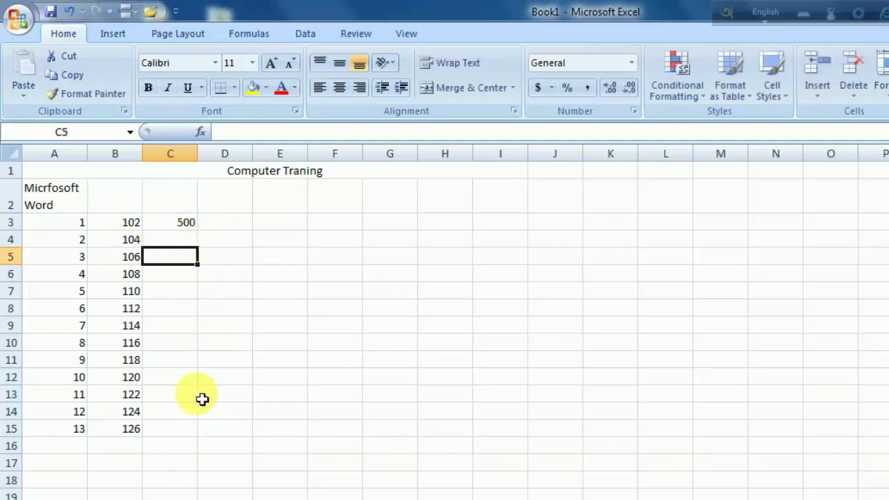
Step: Copy the 500 in C3 across to I3 and then down to row 15
click(264, 310)
click(187, 227)
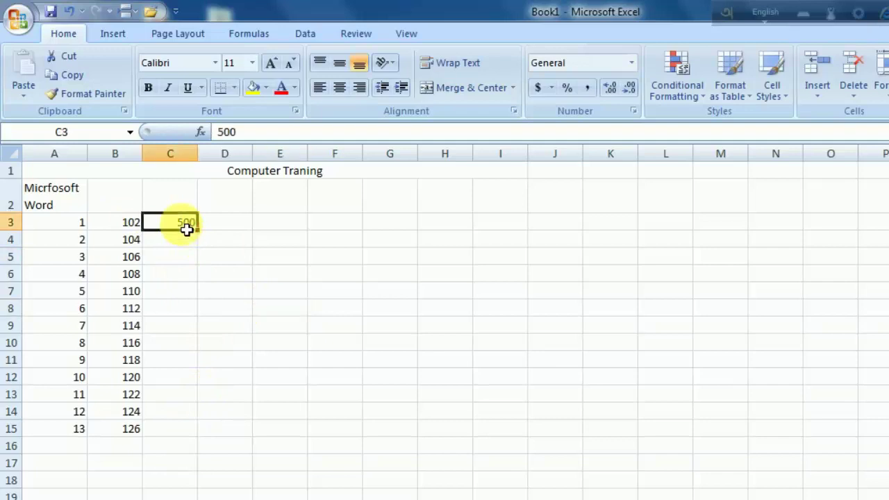
drag(203, 239, 507, 243)
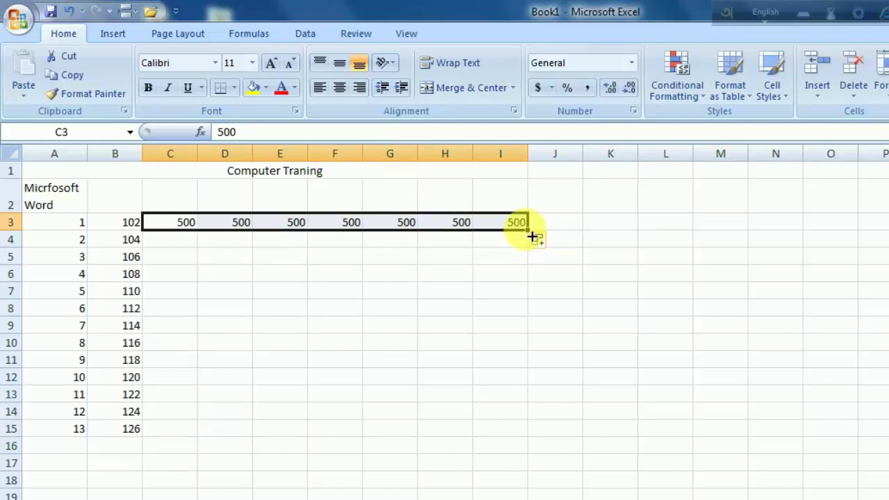
drag(533, 237, 517, 433)
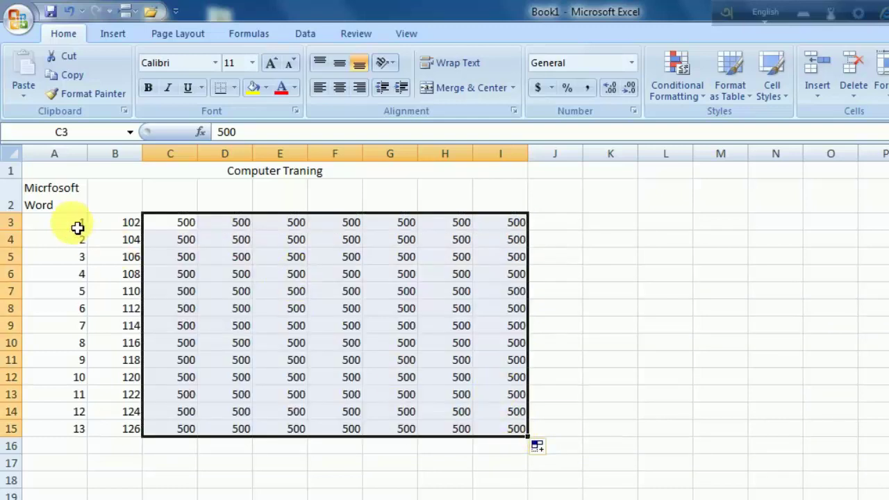
Step: Select ranges in the table, ending with the 500s in G3:I15 selected
drag(76, 226, 77, 274)
drag(129, 224, 129, 257)
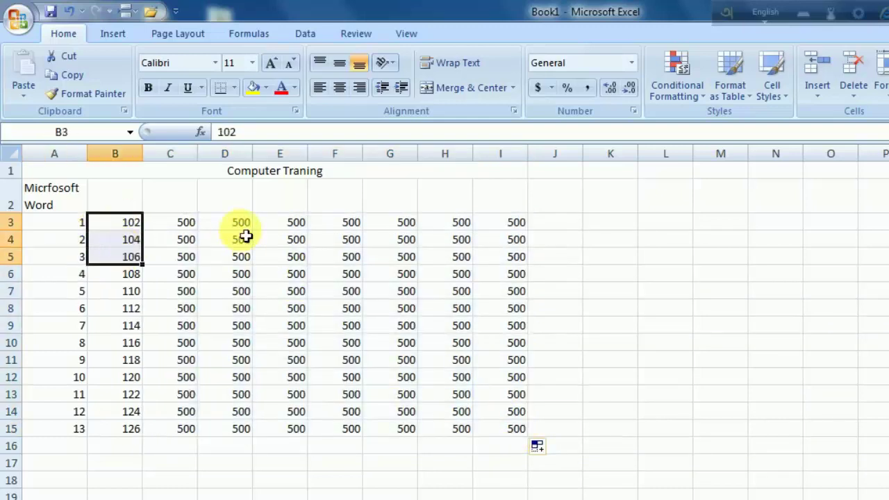
drag(186, 222, 490, 431)
click(186, 226)
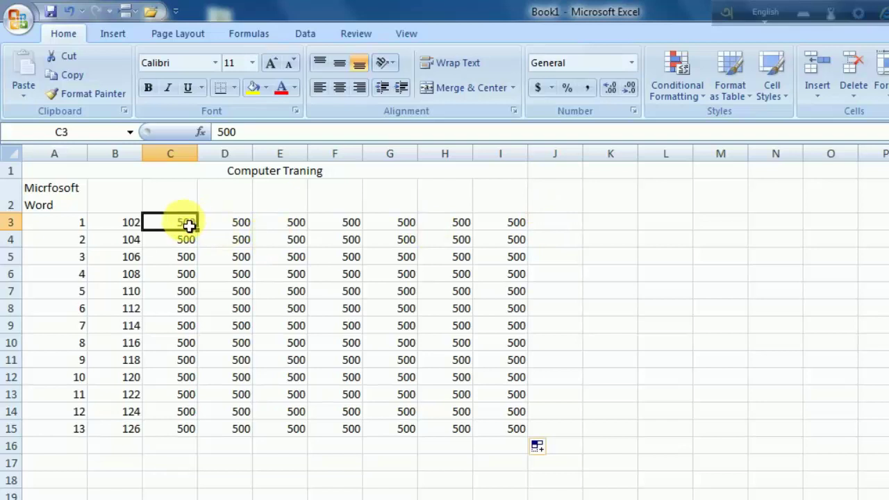
click(424, 239)
drag(423, 239, 512, 432)
Step: Clear the 500s from G3:I15, then enter 105 in G3 and 107 in G4
key(Delete)
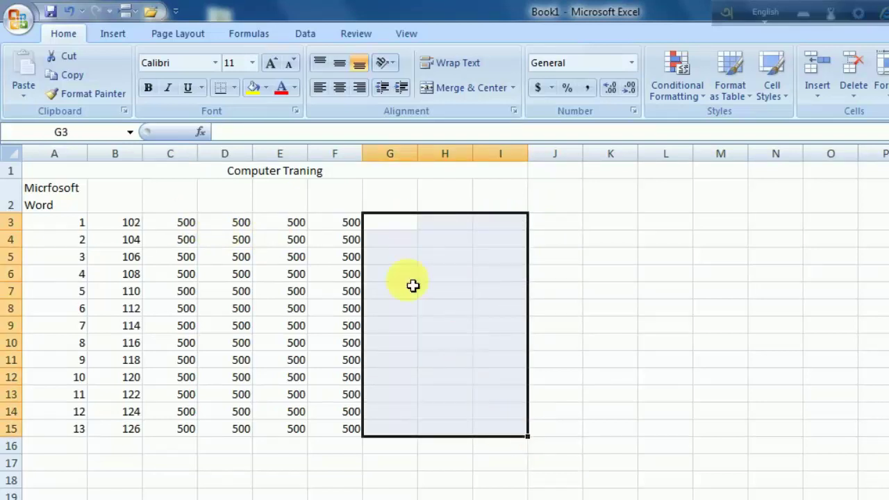
click(408, 224)
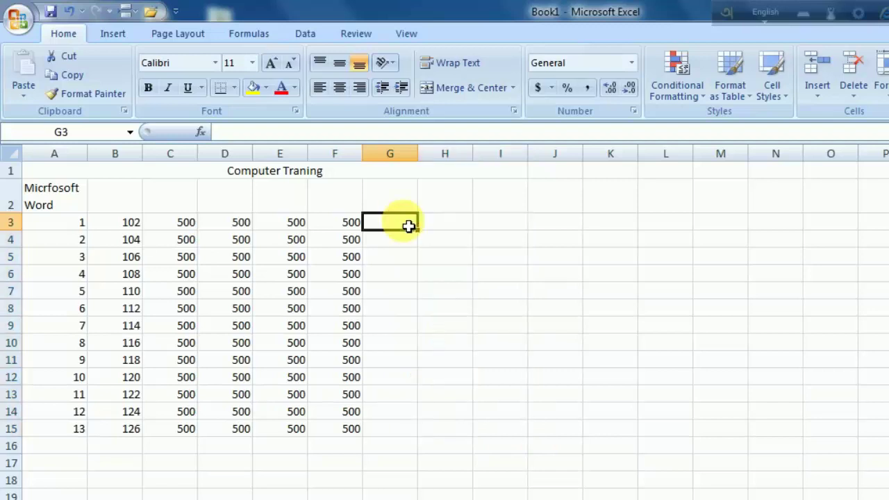
text(105)
click(403, 238)
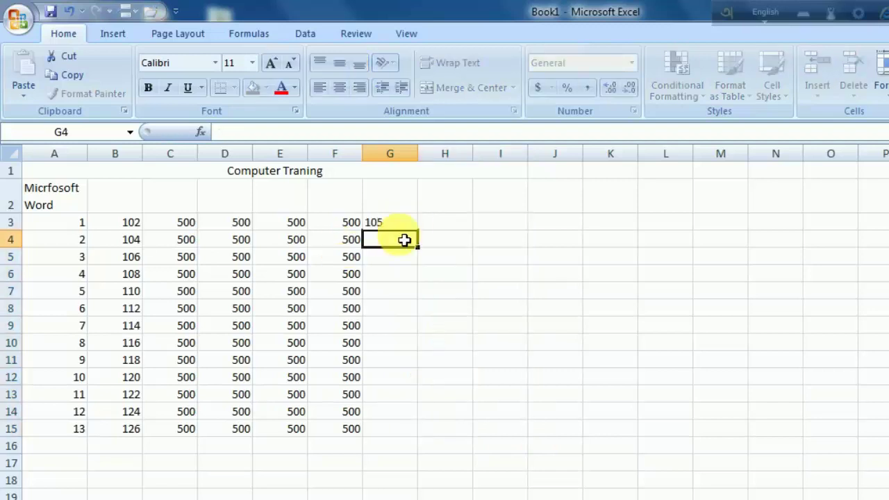
text(107)
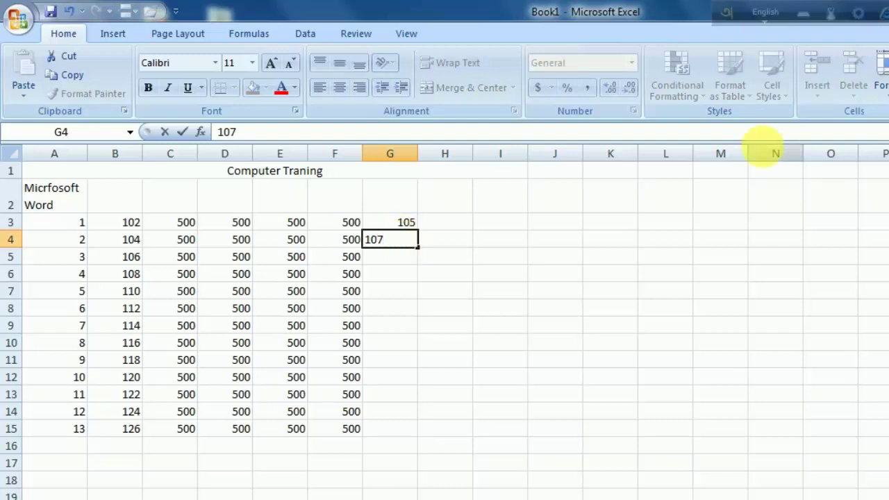
click(593, 274)
Step: Extend the 105, 107 series down to 129 in G15
drag(403, 225, 404, 246)
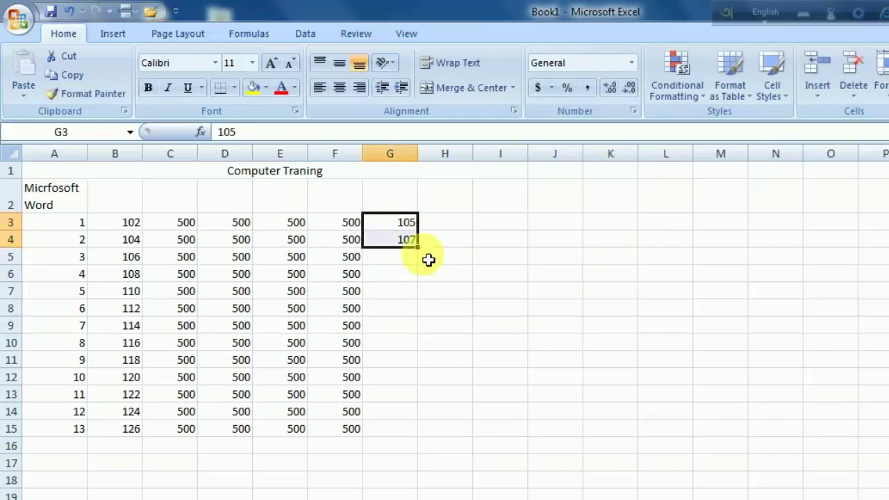
drag(424, 256, 417, 443)
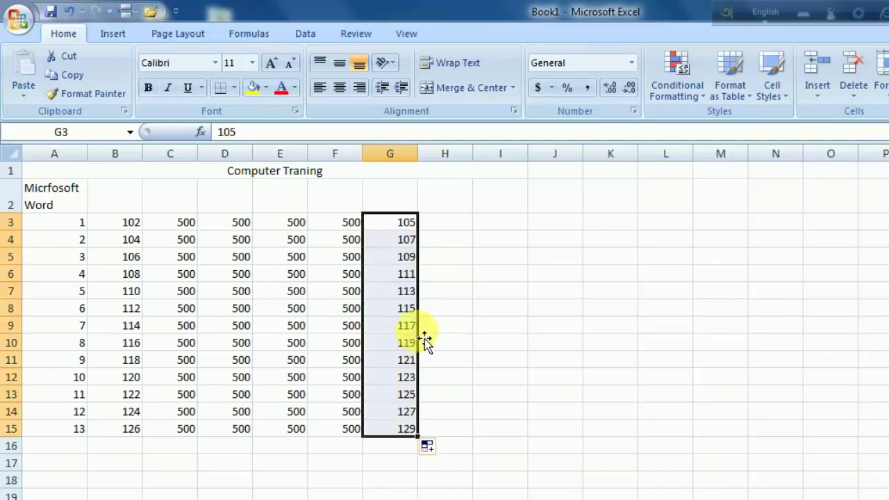
click(458, 278)
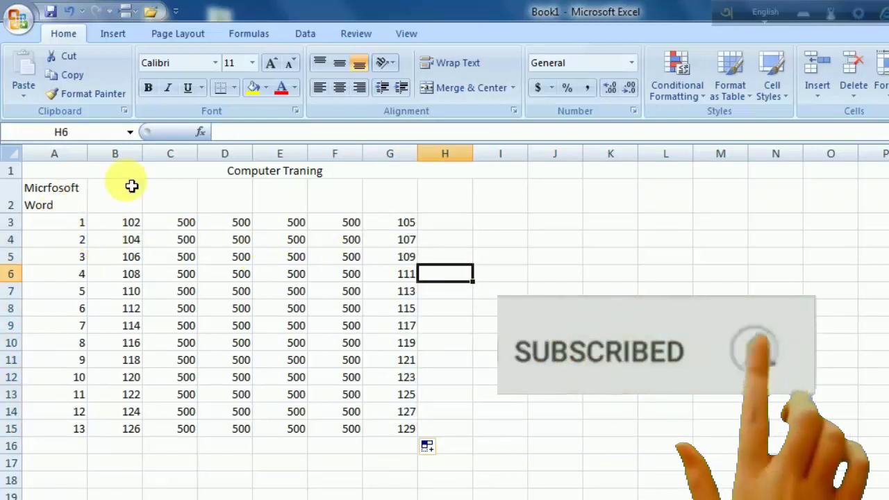
click(19, 21)
mouse_move(52, 208)
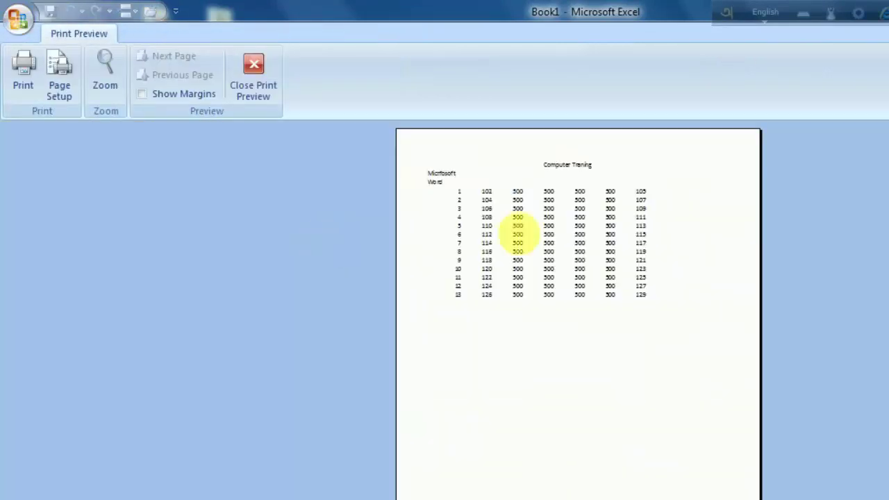
click(517, 233)
scroll(651, 244, up, 3)
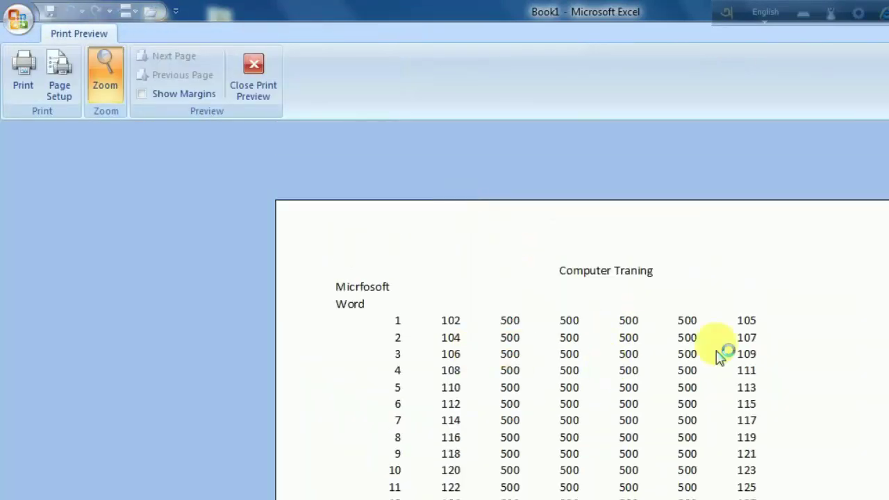
click(276, 92)
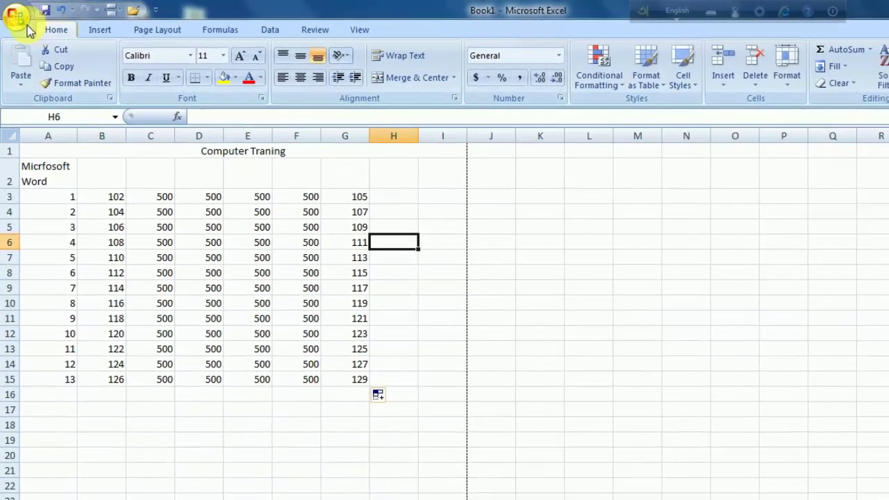
click(24, 26)
Step: Apply All Borders to the number table A3:G15
click(16, 19)
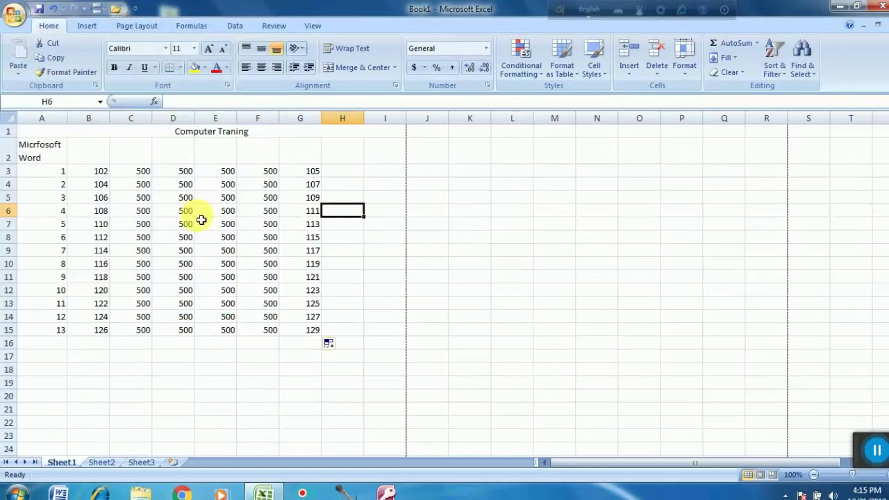
drag(47, 177, 302, 327)
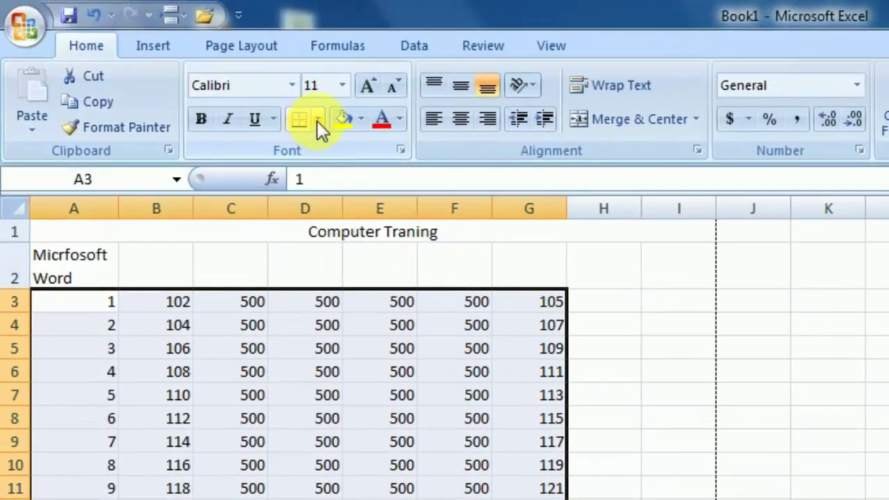
click(304, 114)
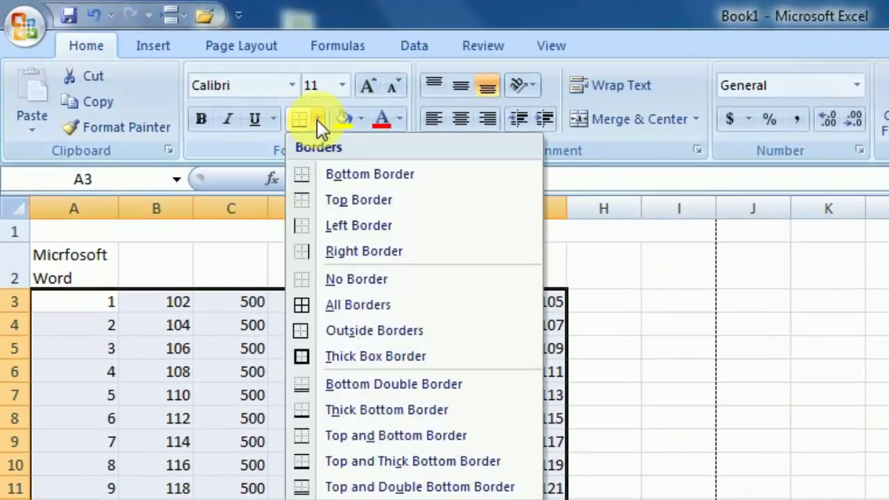
click(365, 310)
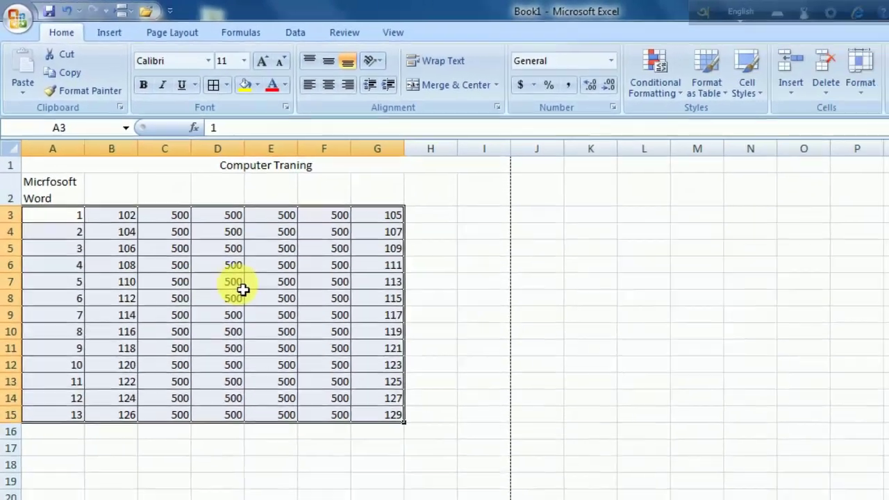
click(306, 395)
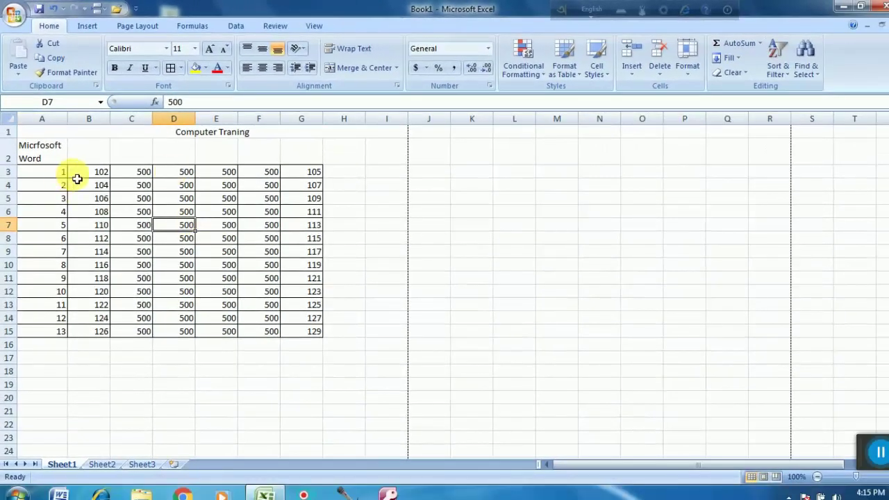
Step: Check the bordered table in Print Preview, zoomed in, then close the preview
click(12, 23)
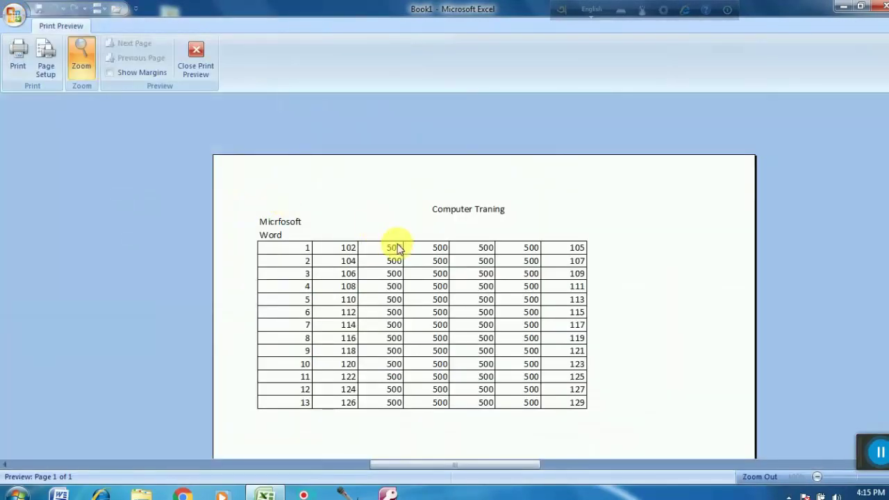
click(396, 239)
click(449, 200)
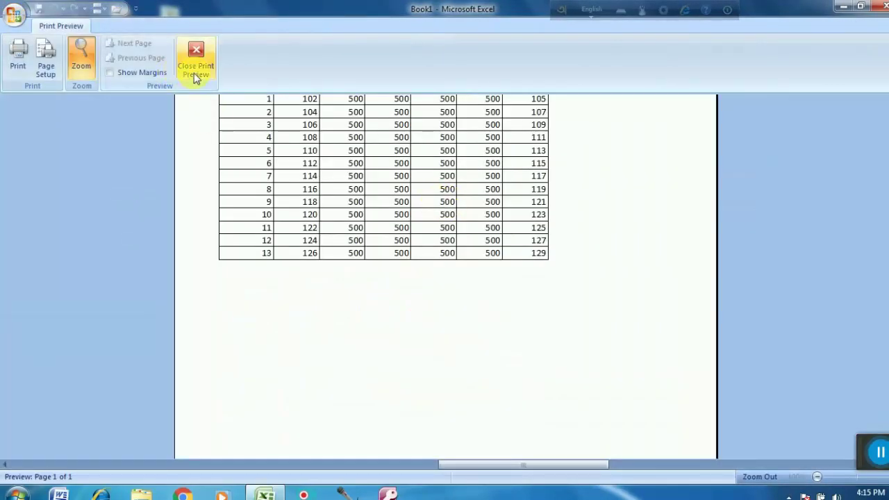
click(195, 62)
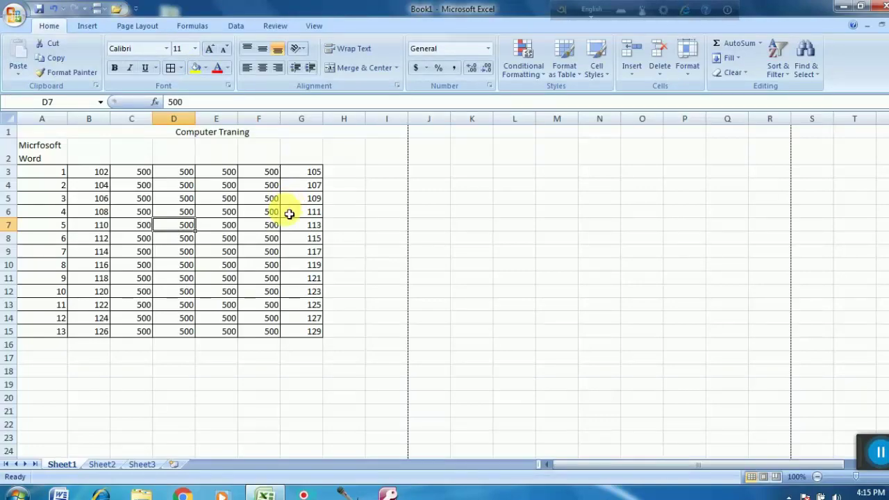
click(343, 175)
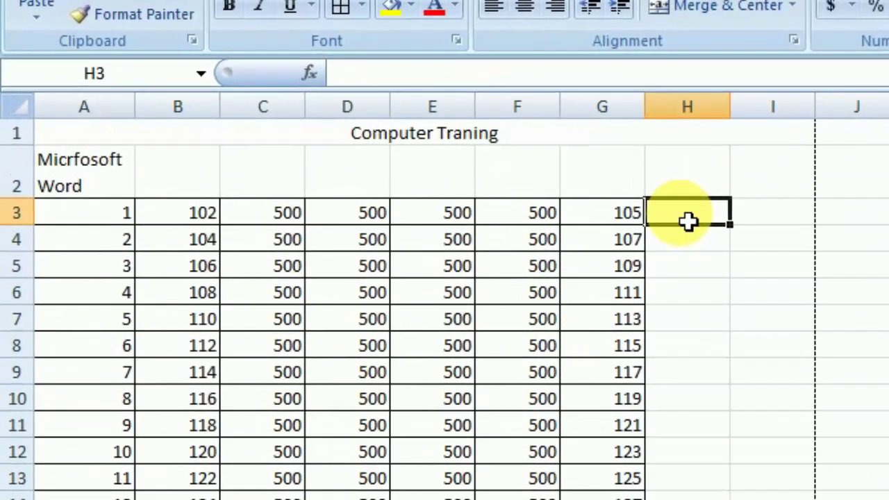
Step: Enter =TODAY() in H3 to show 12/21/2019
text(=)
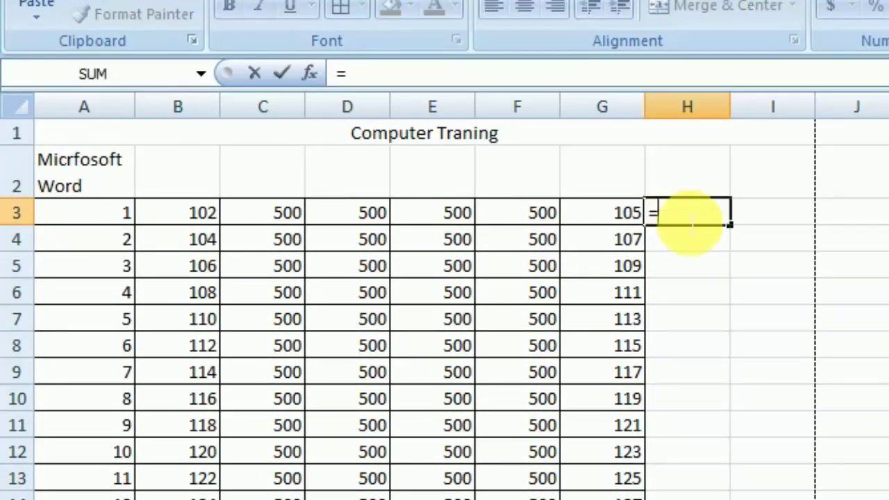
text(today)
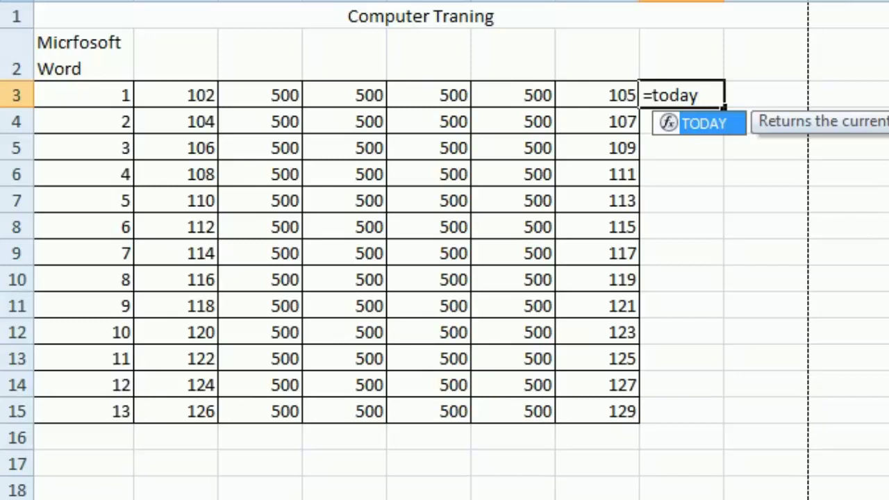
text(()
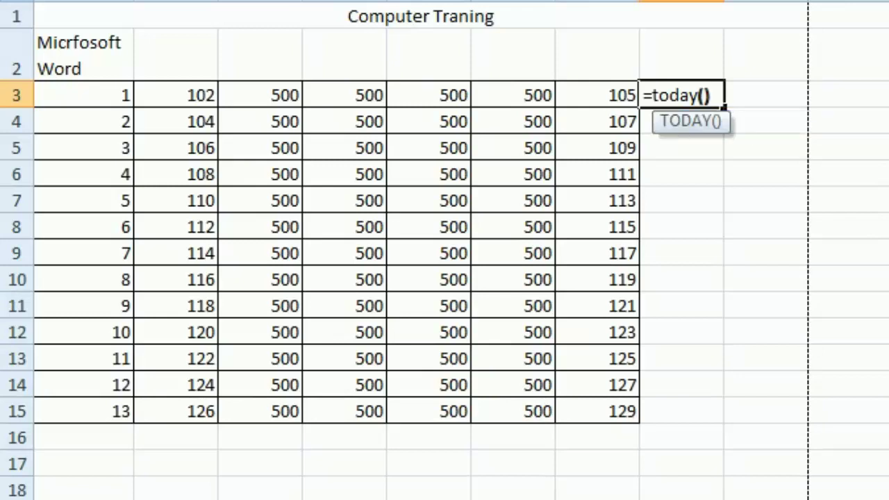
key(Return)
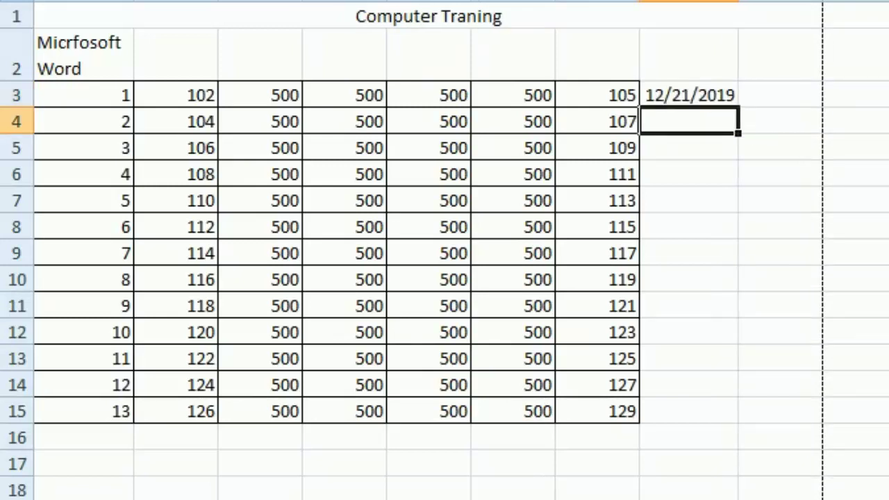
click(709, 94)
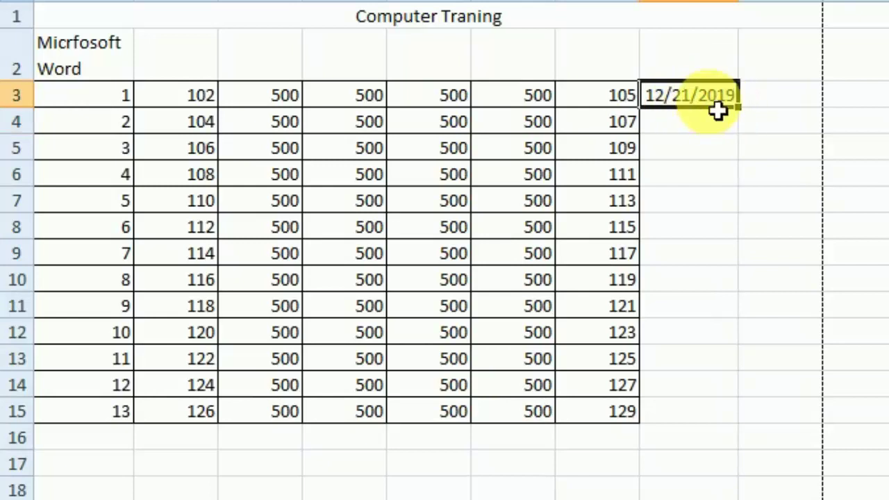
Step: Enter =NOW() in H4 to show 12/21/2019 16:16
click(709, 128)
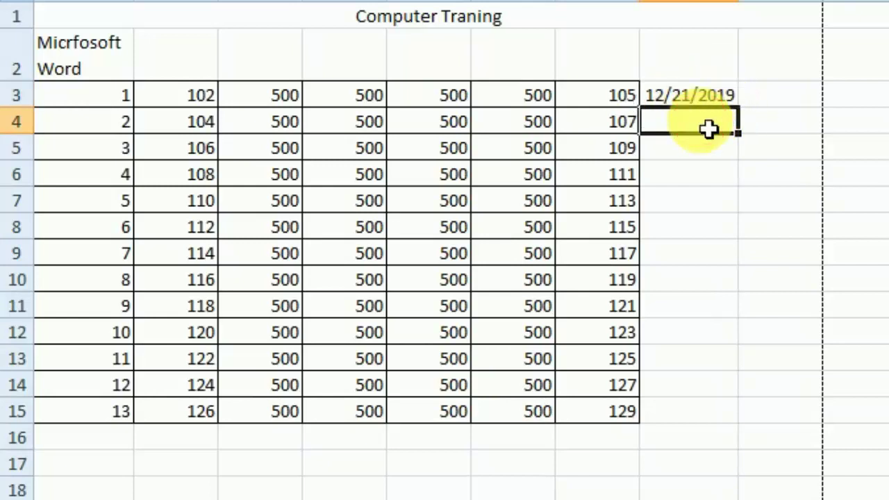
text(=)
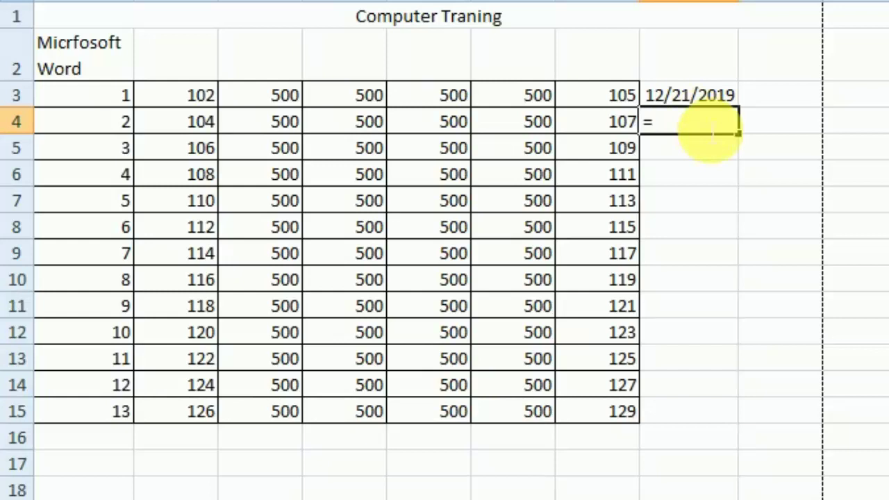
text(now)
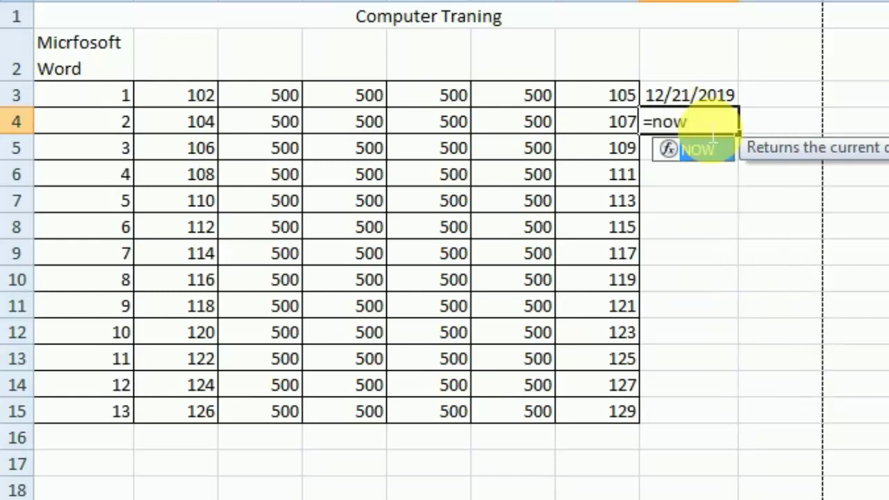
text(()
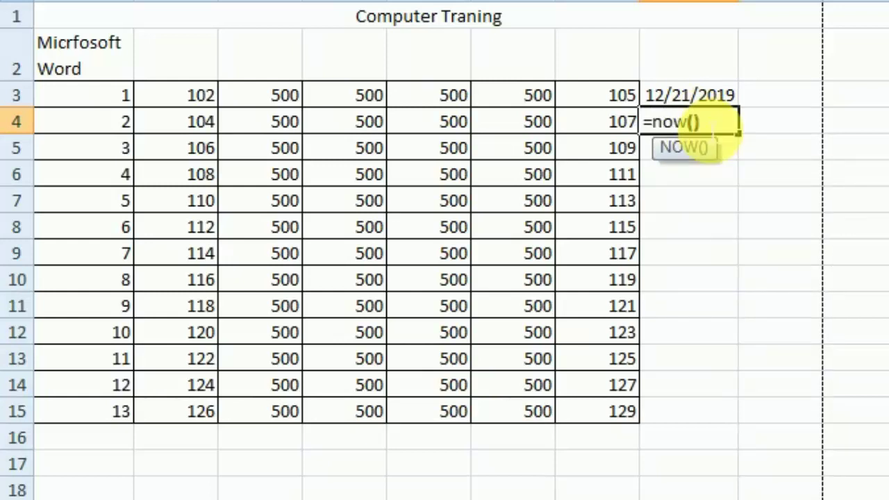
key(Return)
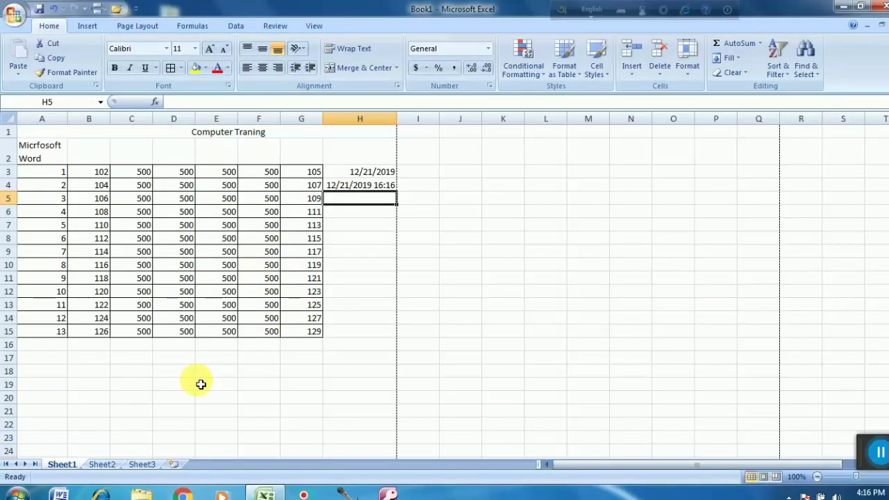
Step: Switch to Sheet2 and enter 1 in cell A1
click(104, 464)
click(64, 465)
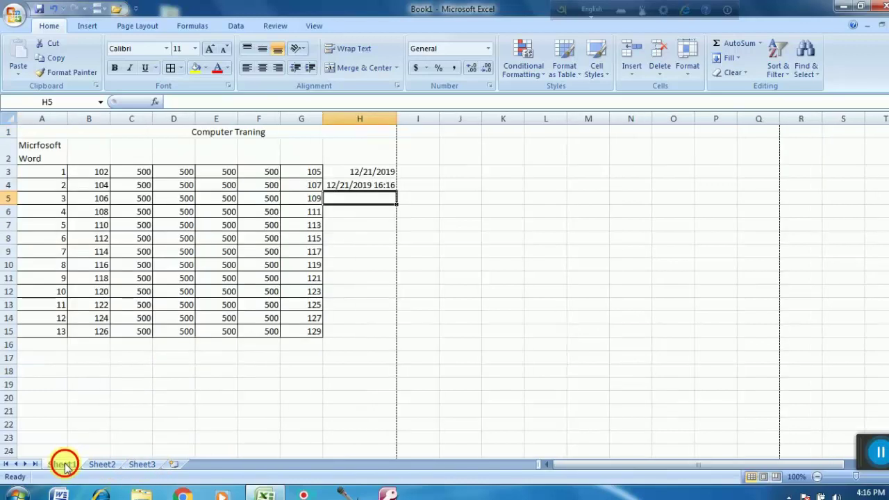
click(102, 464)
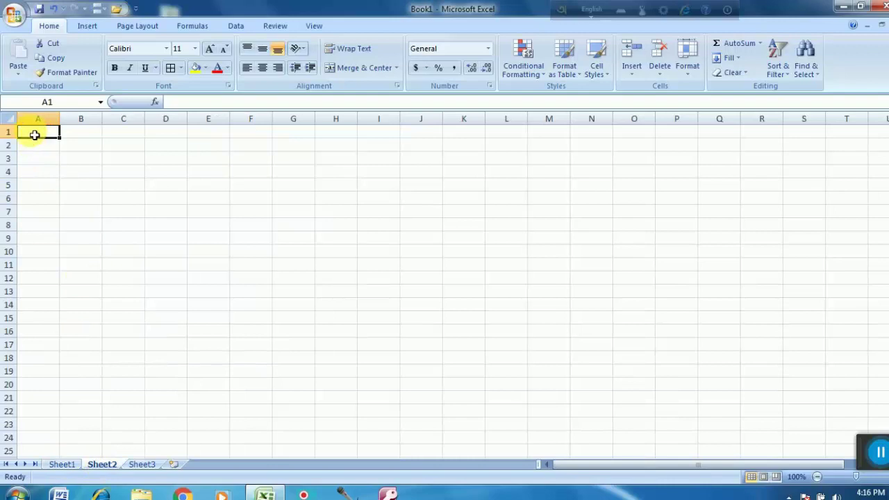
text(1)
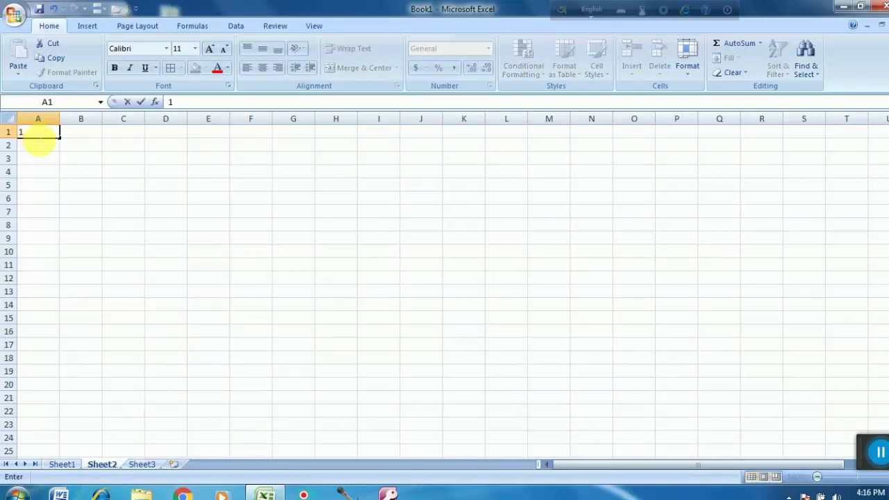
click(35, 171)
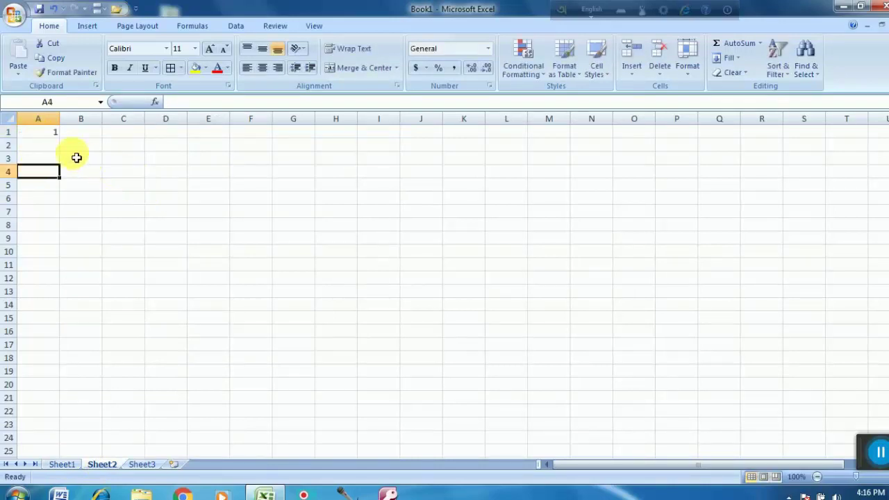
click(52, 135)
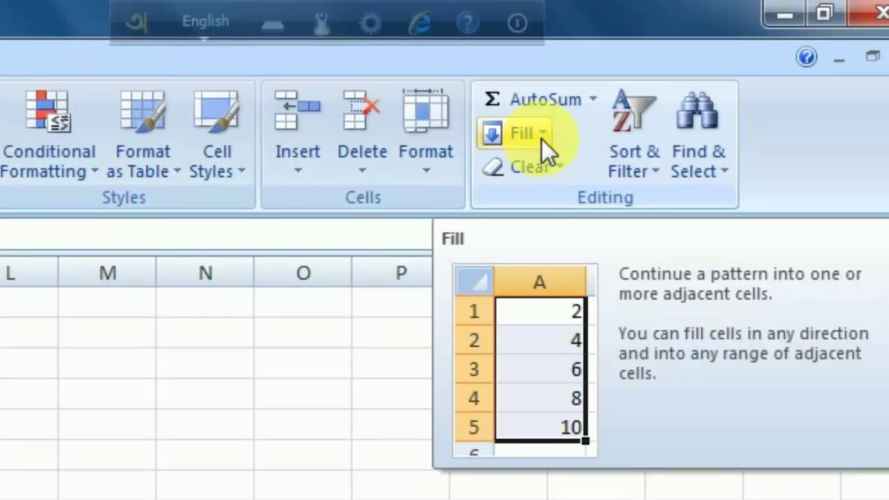
Step: Fill row 1 with a linear Rows series, step 1, stopping at 100
click(541, 138)
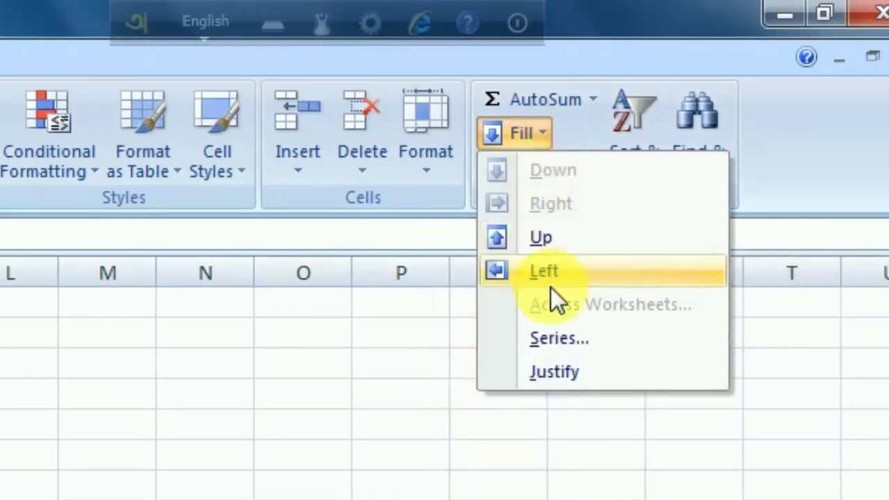
click(575, 342)
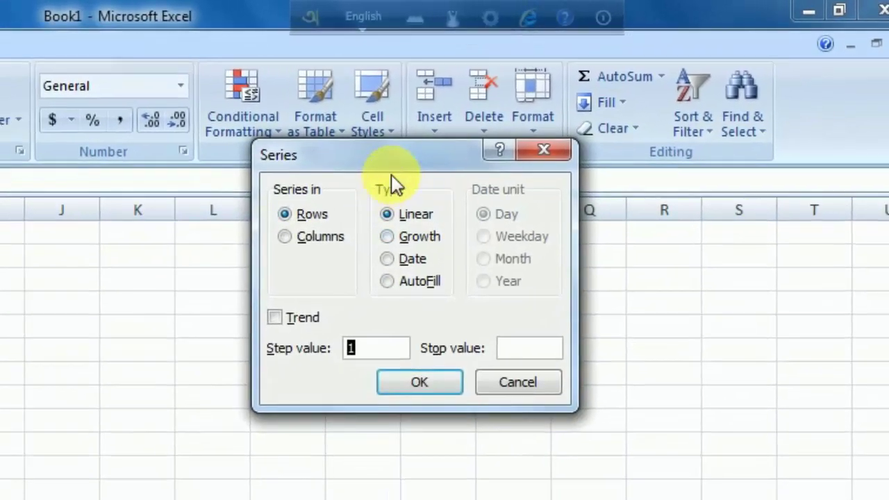
drag(318, 179, 234, 174)
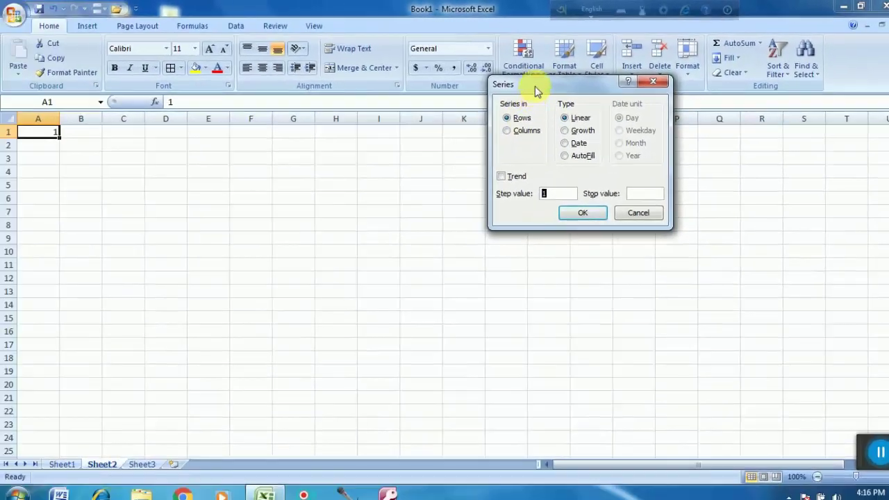
drag(535, 86, 158, 174)
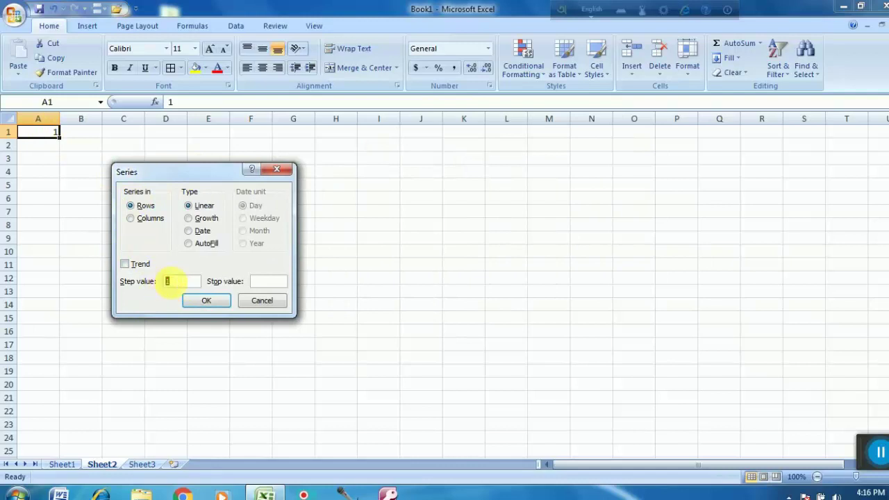
click(271, 282)
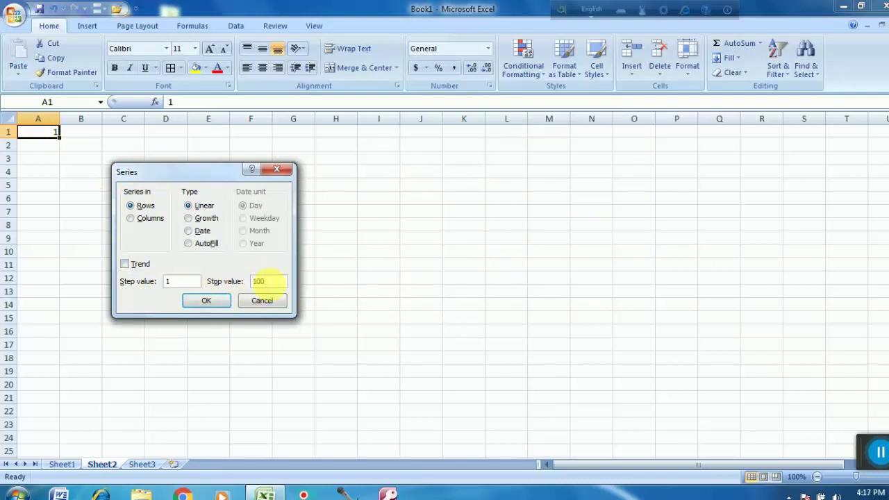
click(196, 303)
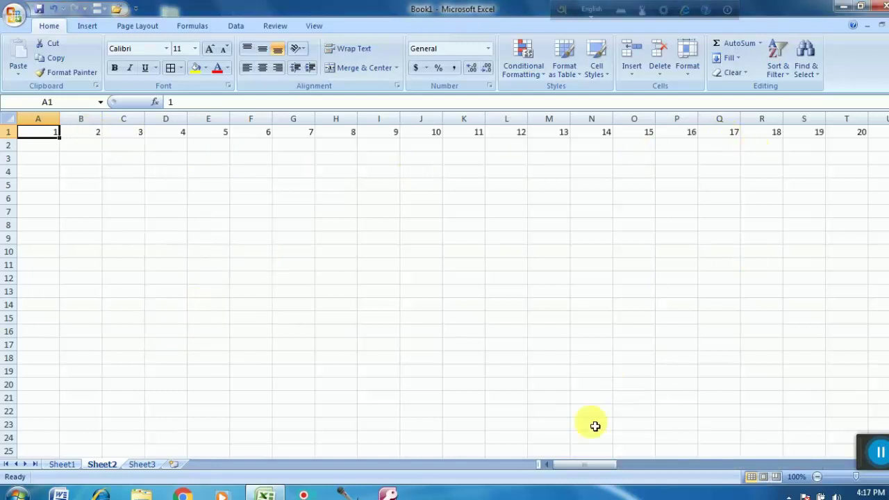
Step: Reselect A1 as the start of the next series and open the Fill list
drag(598, 461, 577, 464)
click(87, 160)
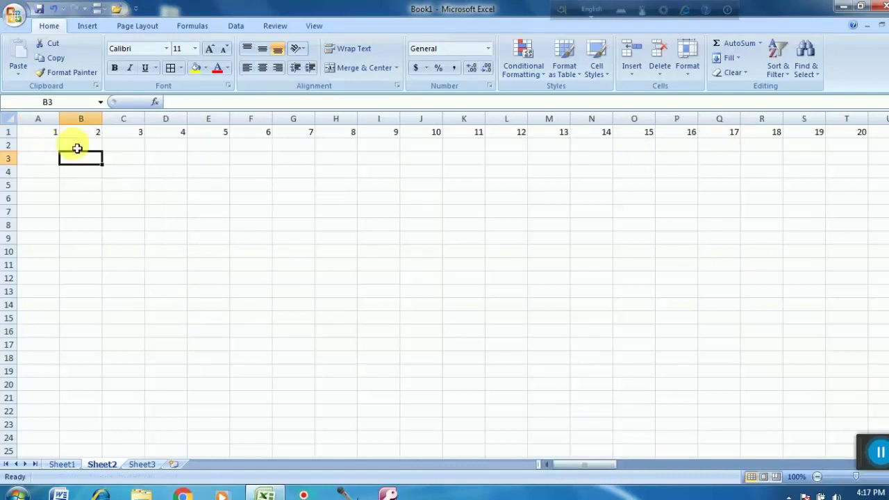
click(76, 149)
click(39, 131)
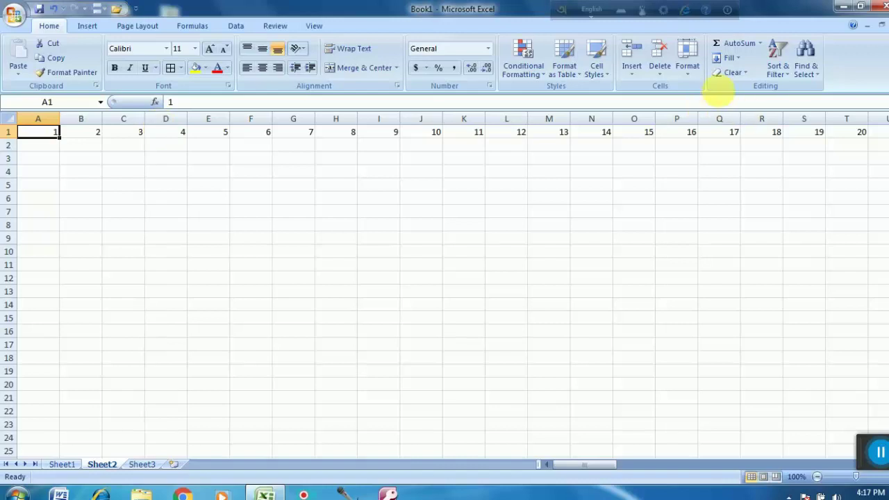
click(738, 59)
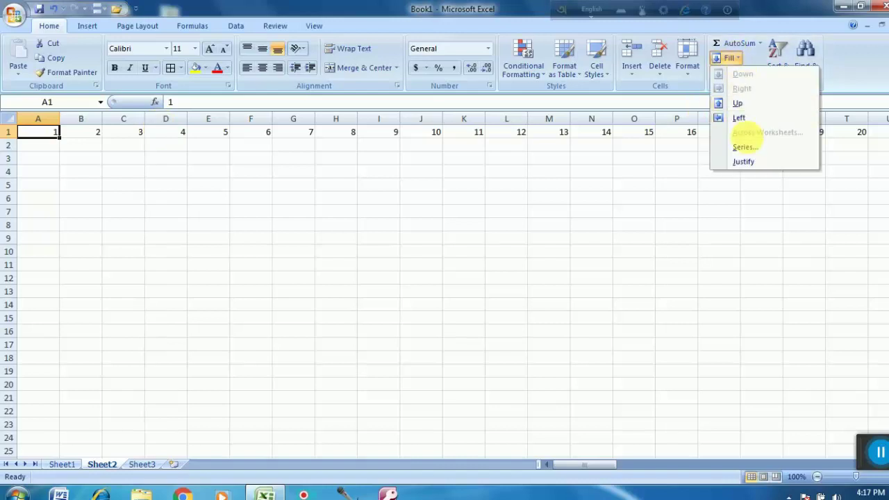
Step: Fill column A downward as a Columns linear series, step 1, stop 2000, and scroll to check
click(744, 148)
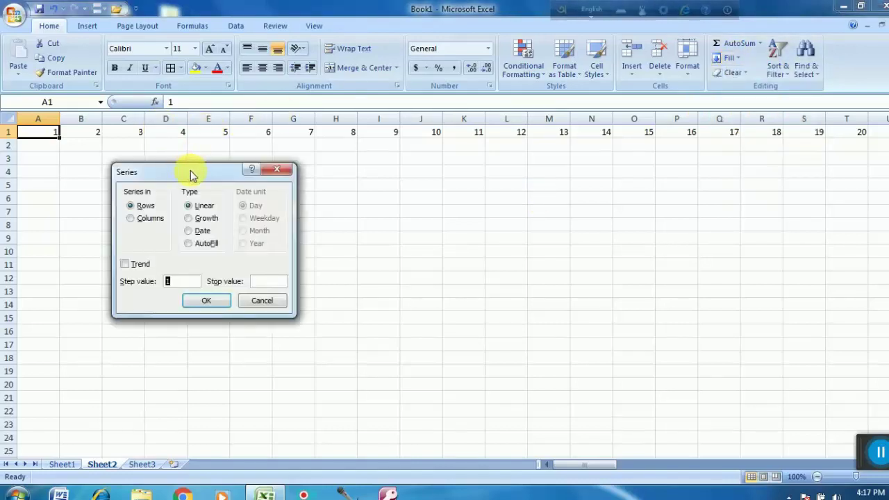
drag(193, 174, 354, 171)
click(300, 217)
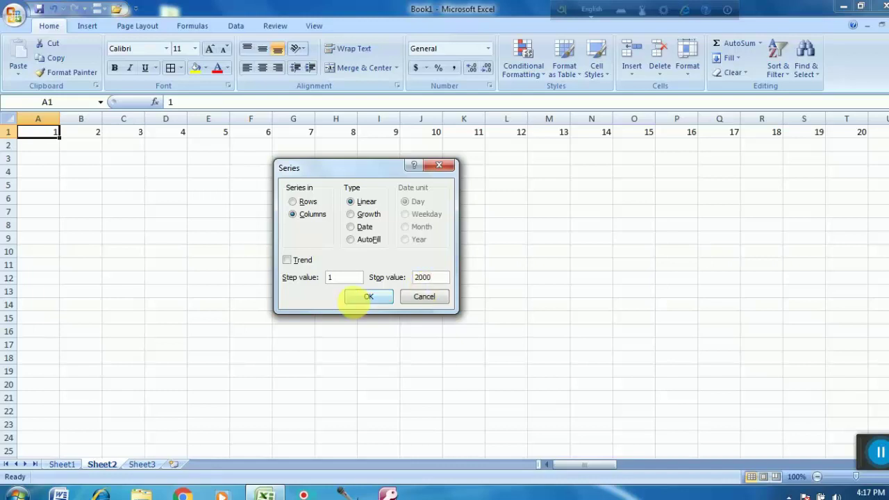
click(364, 299)
scroll(226, 286, down, 18)
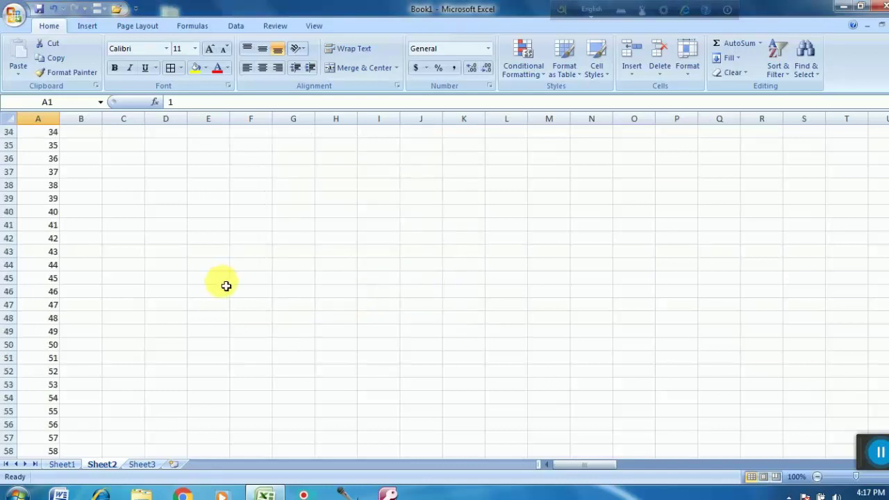
scroll(226, 286, down, 20)
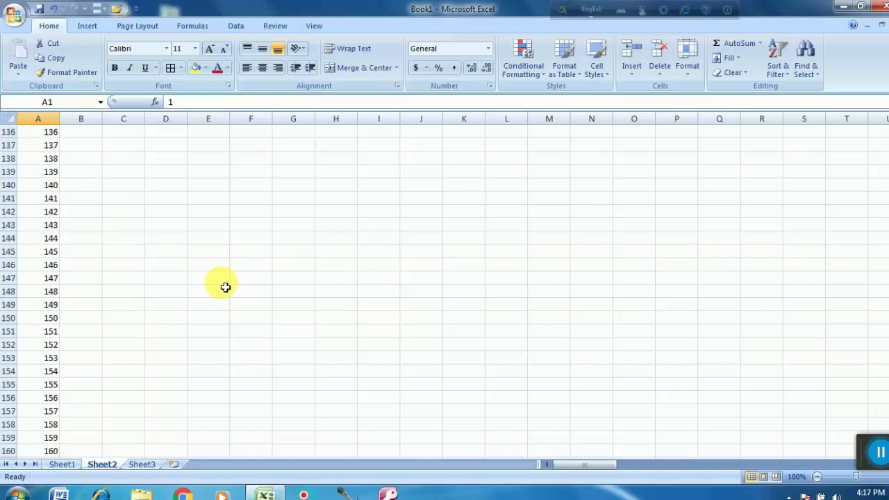
scroll(225, 287, down, 16)
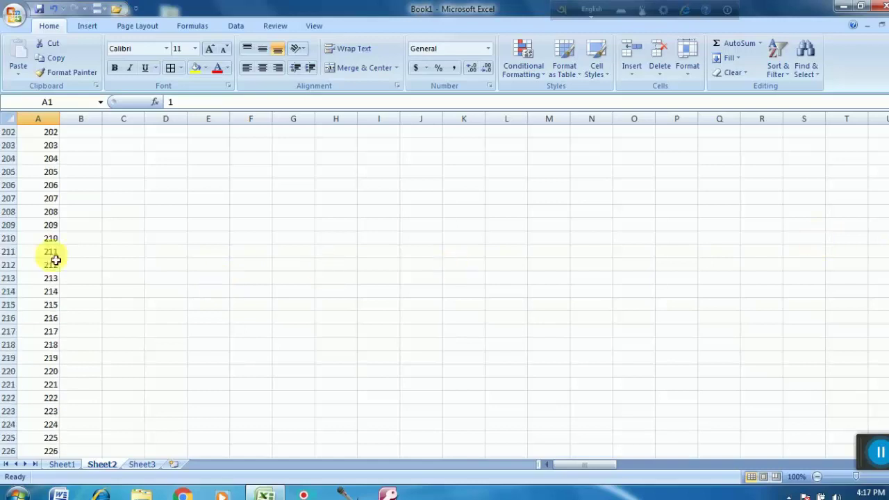
scroll(55, 257, up, 13)
scroll(56, 257, up, 20)
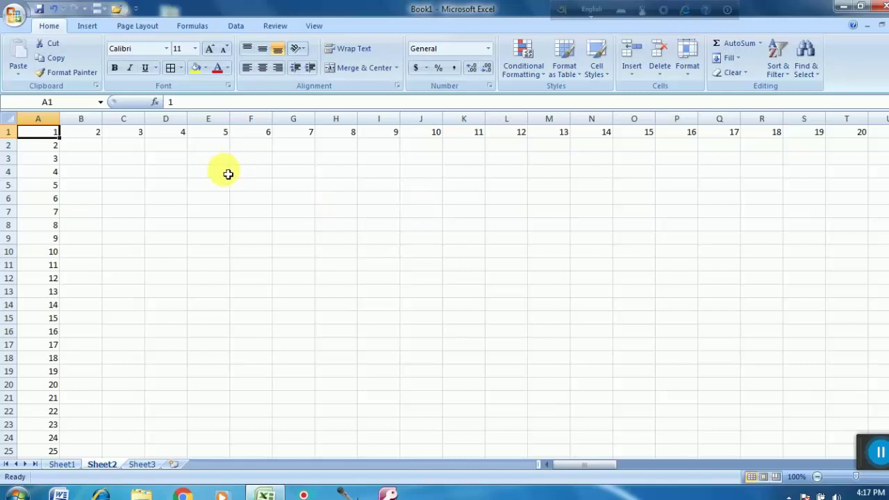
Step: Enter january in B2 and autofill the months through december in M2, deleting the overflow in N2
click(85, 148)
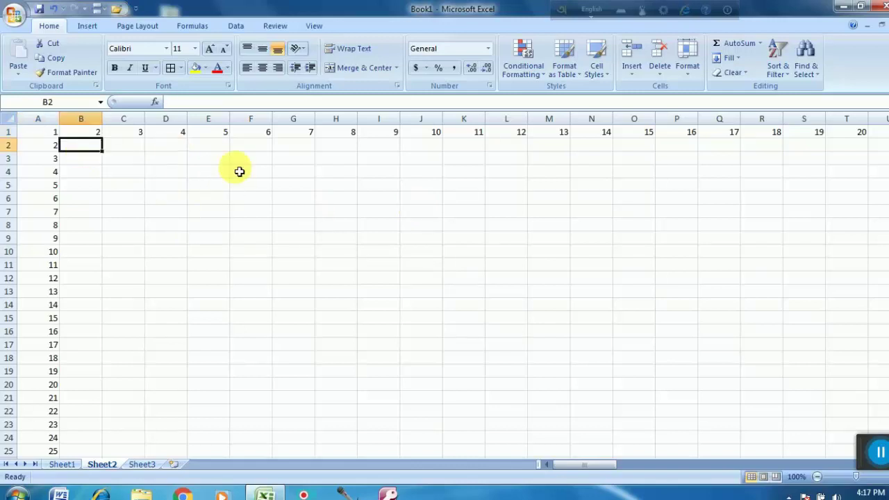
text(january)
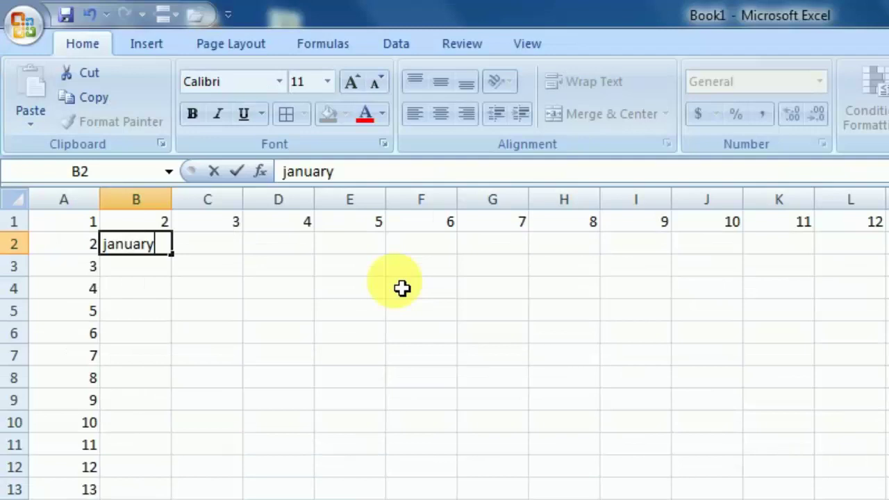
click(368, 335)
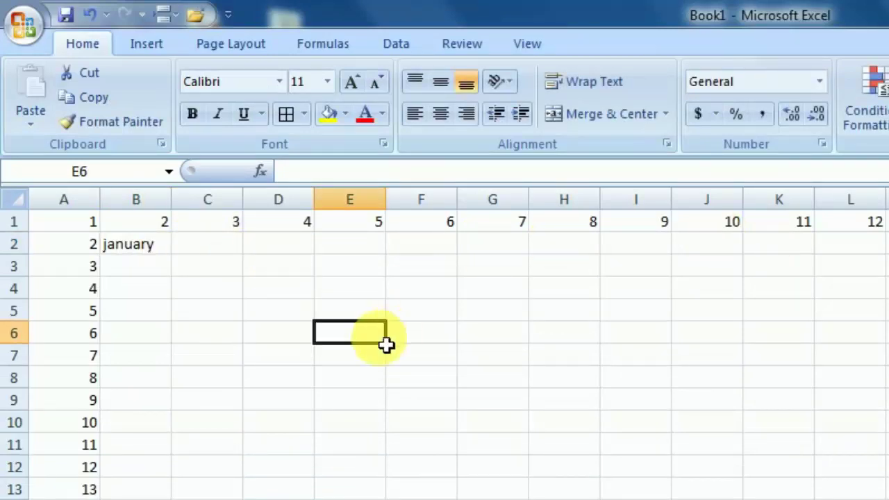
click(129, 251)
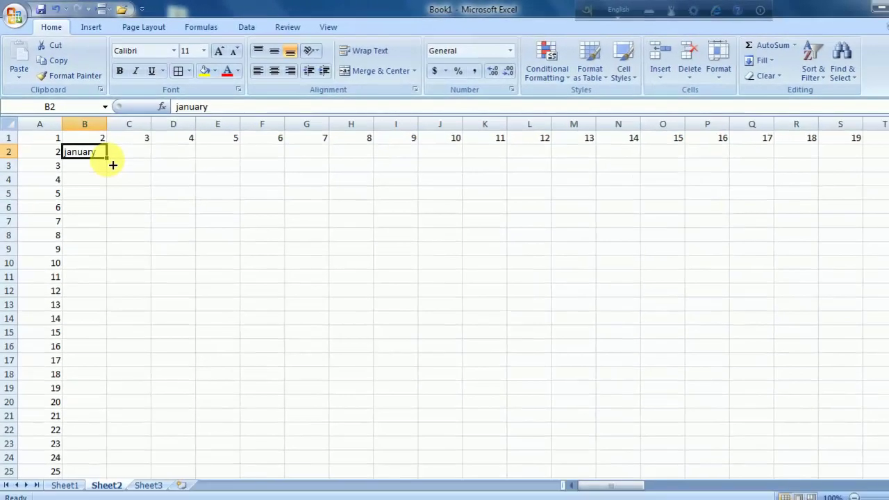
drag(108, 159, 629, 168)
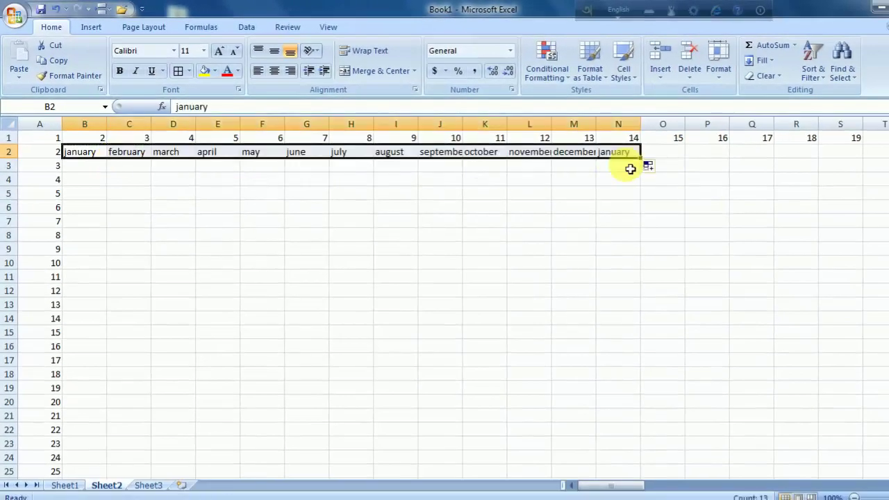
click(615, 153)
key(Delete)
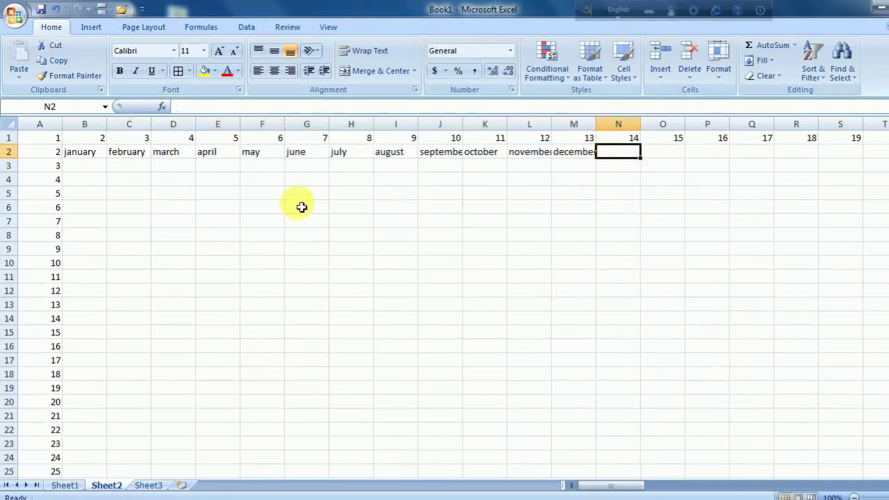
click(300, 206)
Step: Enter sun in B3 and autofill repeating weekdays across to M3
click(75, 165)
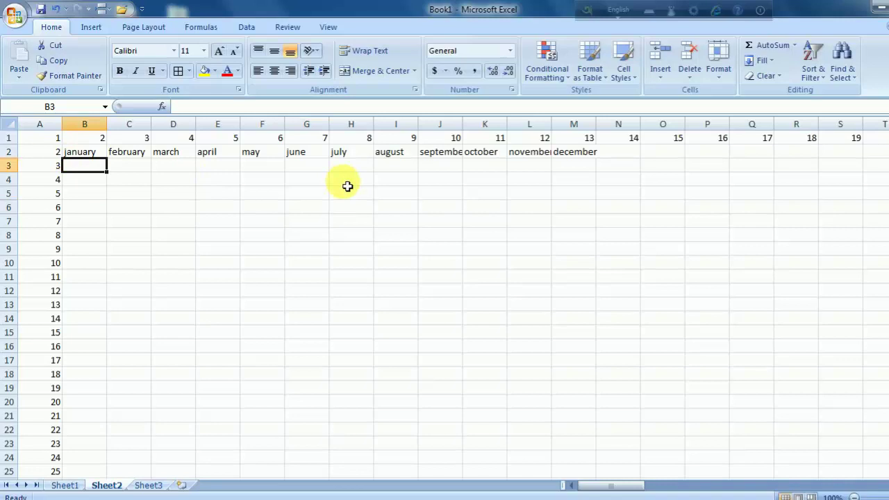
text(sun)
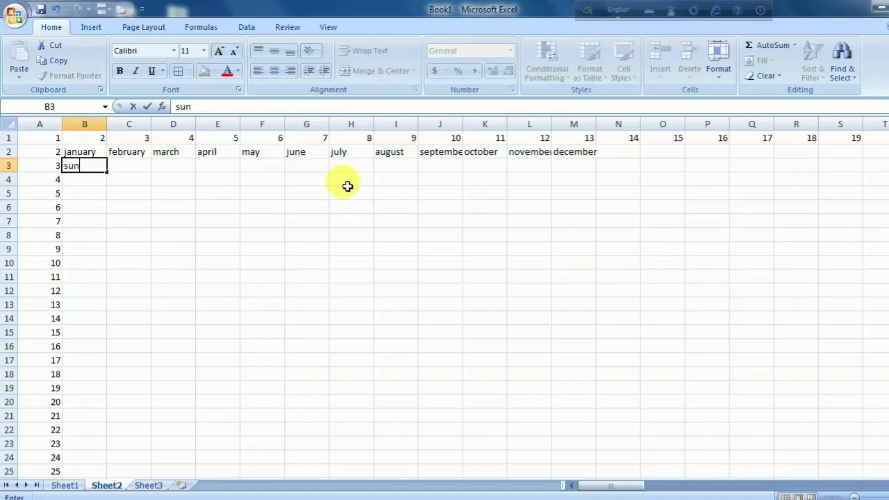
click(114, 196)
click(95, 168)
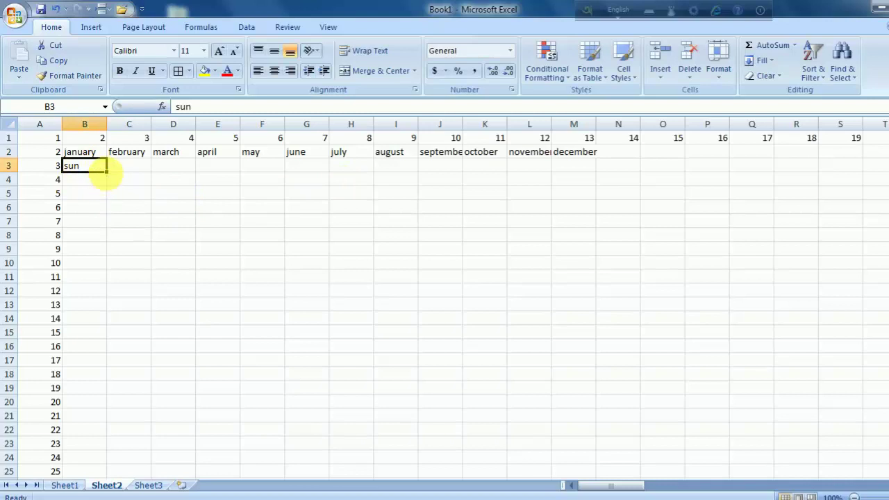
drag(111, 178, 580, 177)
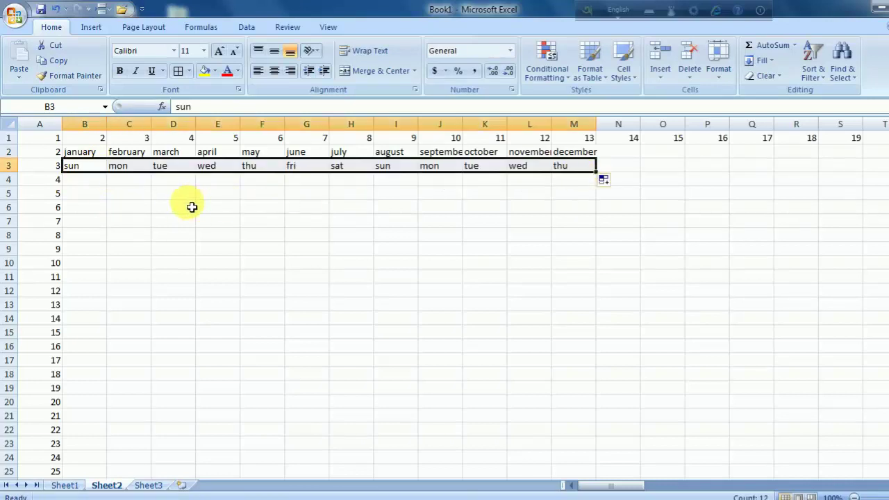
click(223, 223)
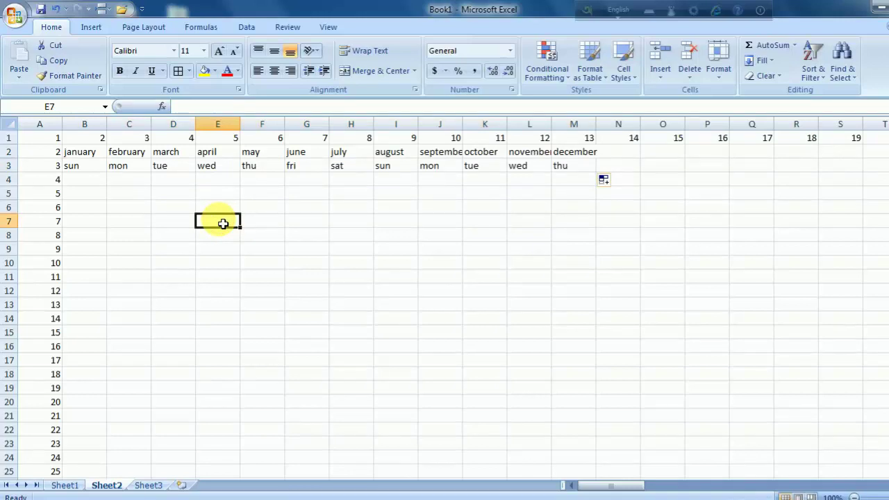
Step: AutoFit the column widths of A1:M3 so names like september and december show in full
click(98, 153)
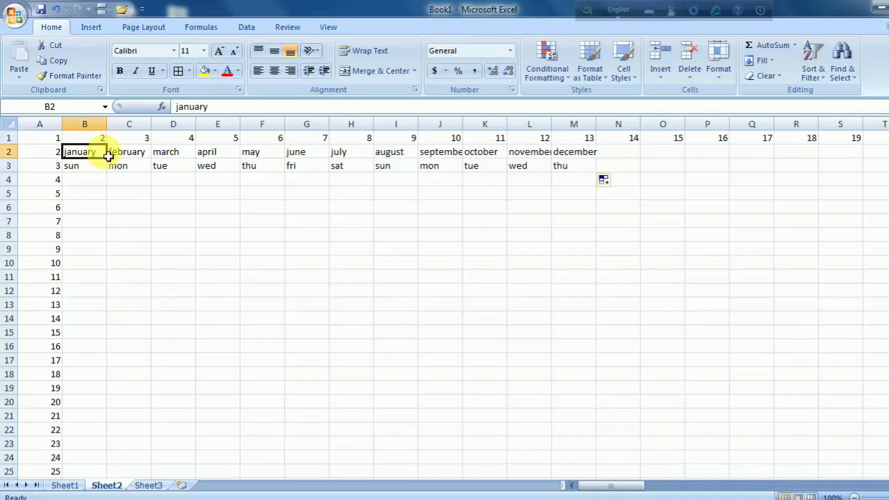
click(187, 158)
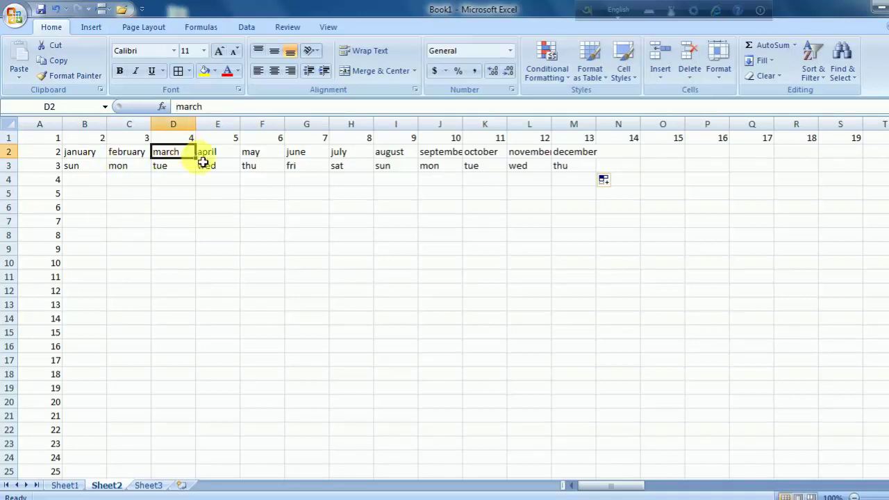
click(231, 156)
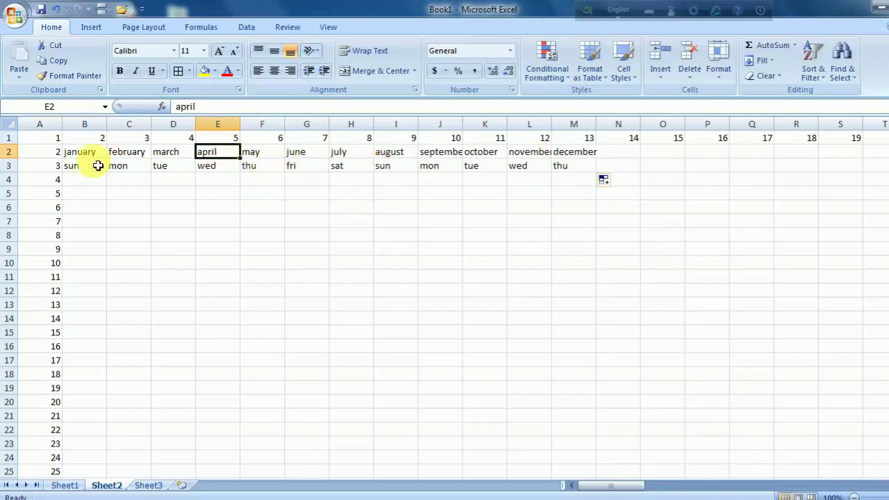
drag(43, 139, 574, 165)
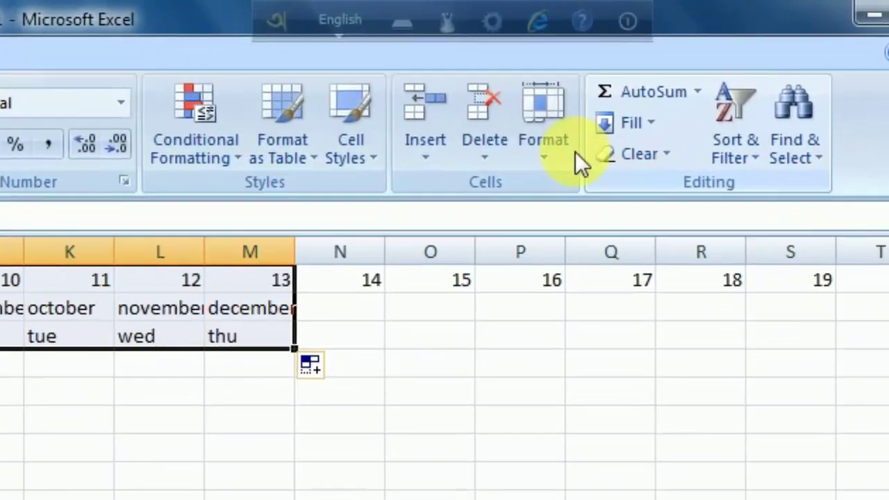
click(559, 166)
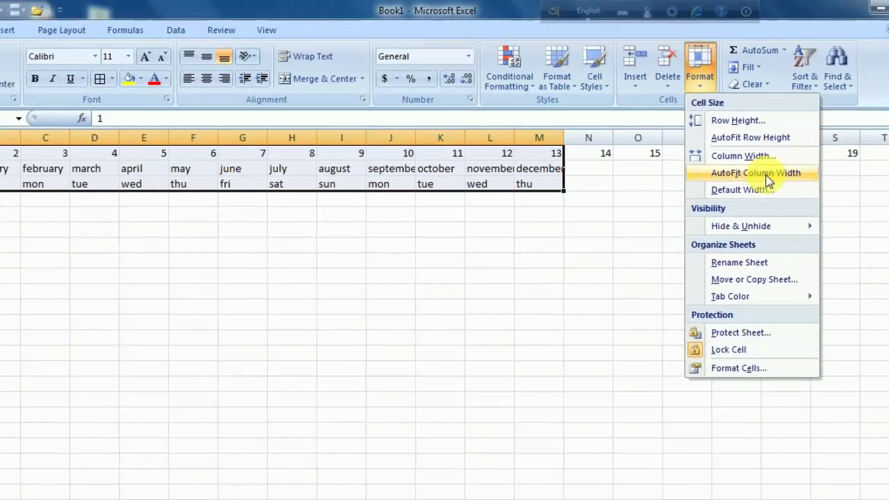
click(769, 179)
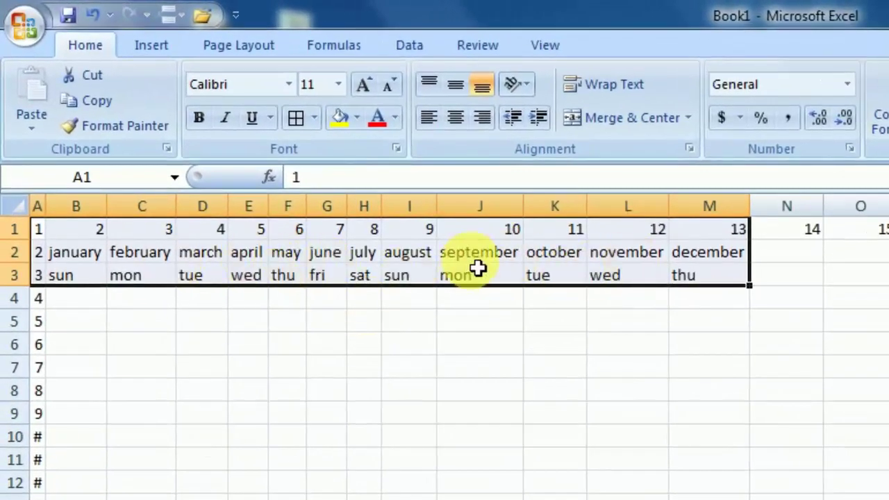
click(373, 312)
click(103, 260)
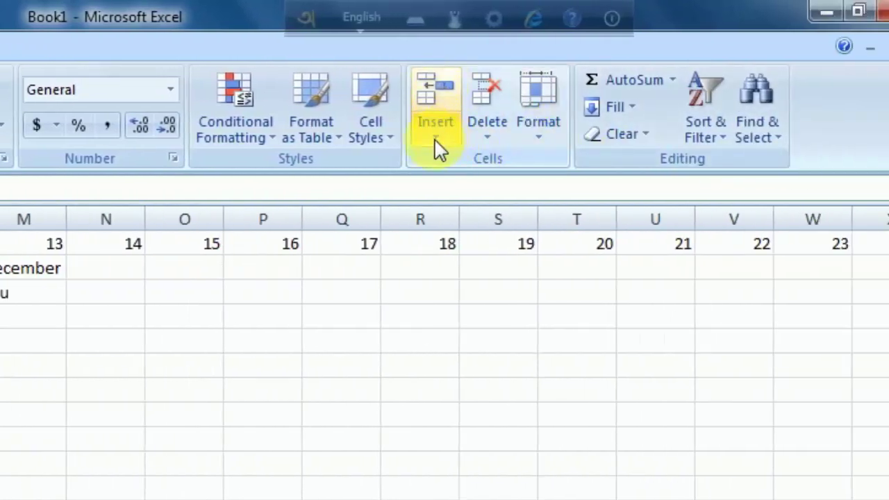
click(436, 146)
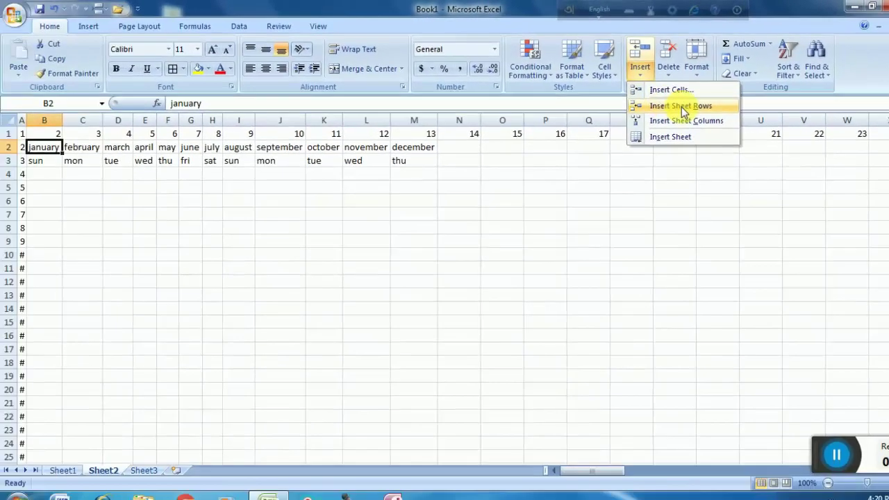
click(682, 107)
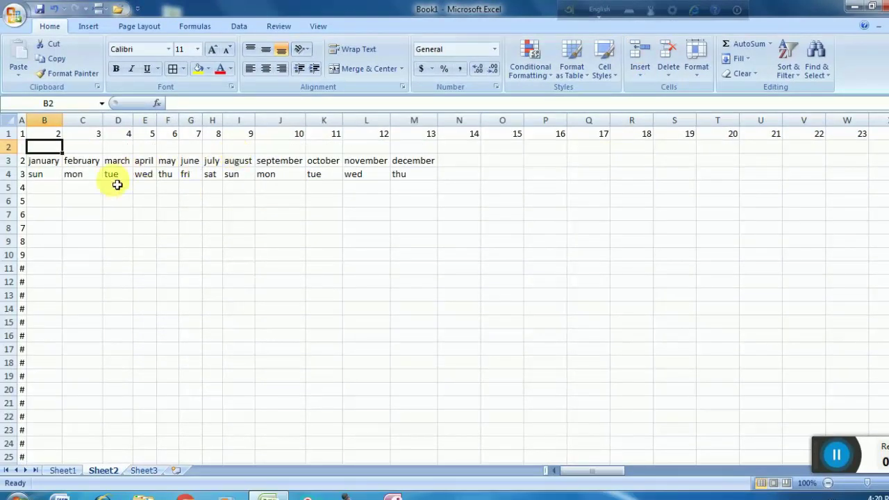
click(641, 76)
click(673, 122)
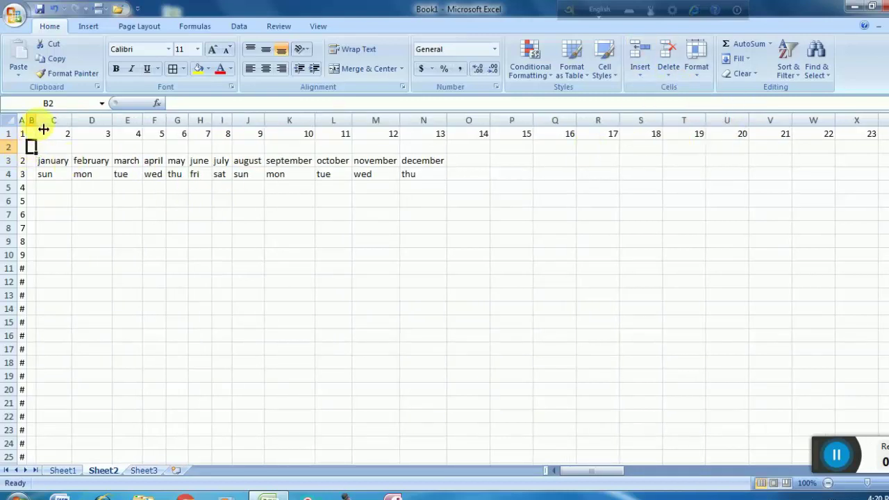
drag(36, 120, 72, 121)
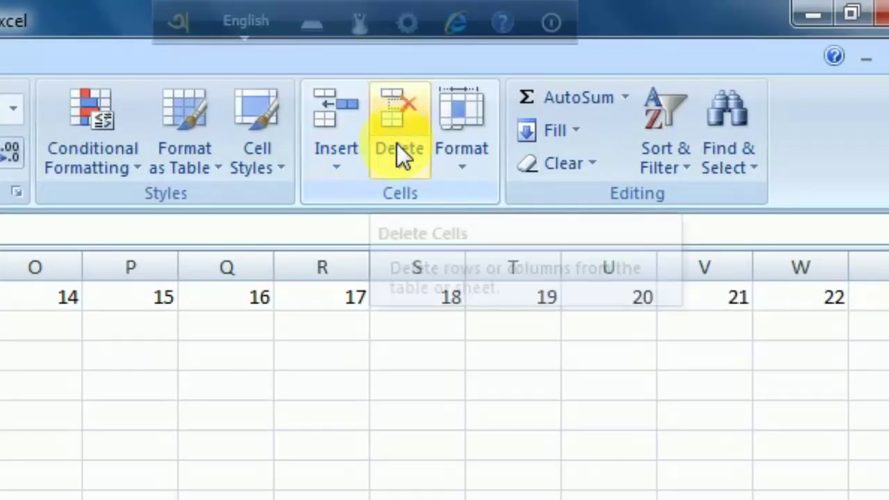
click(397, 169)
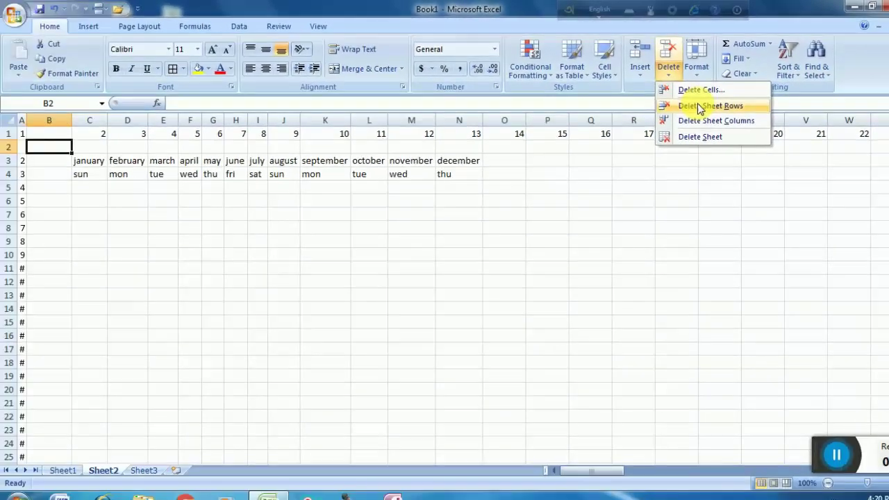
click(699, 106)
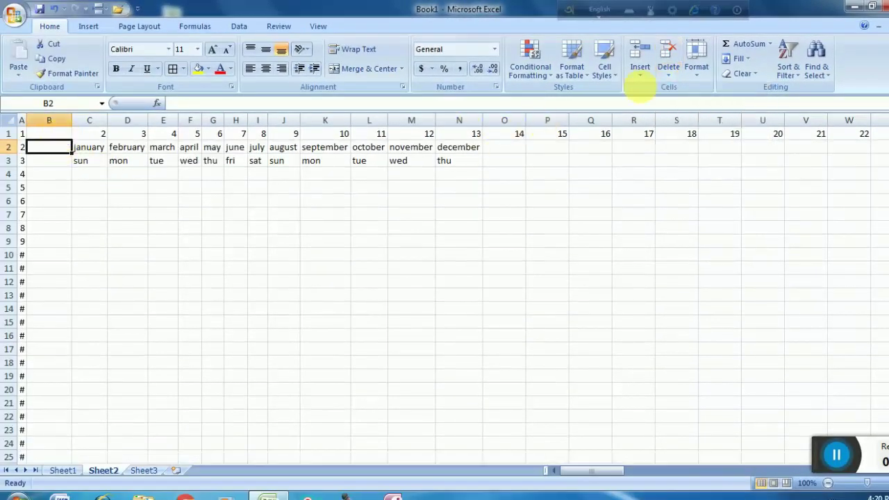
click(670, 72)
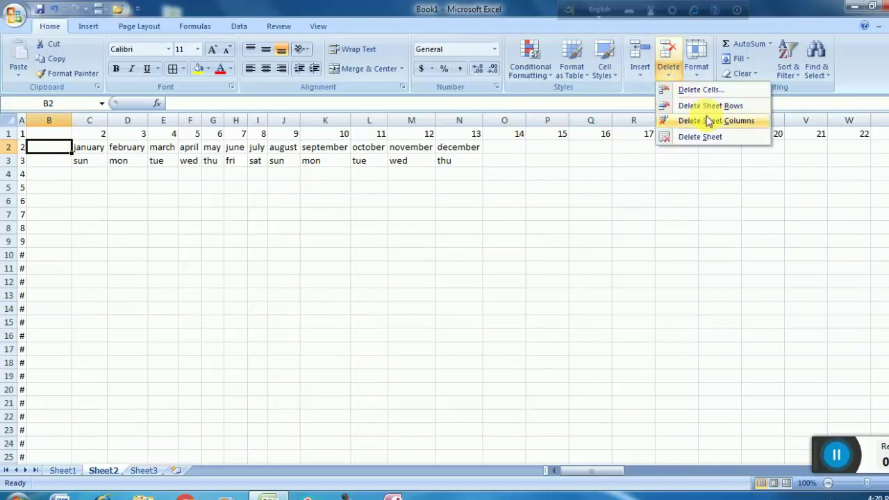
click(708, 121)
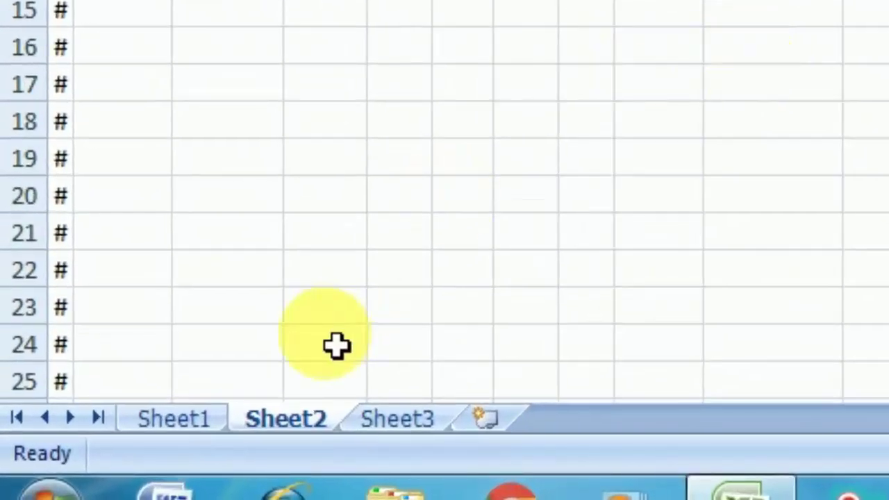
Step: Look through Sheet1, Sheet2 and Sheet3, ending back on Sheet1
click(172, 422)
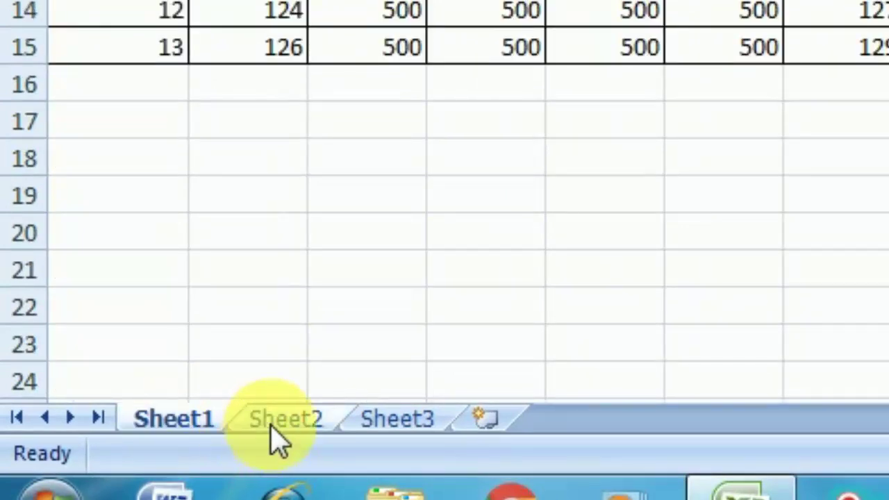
click(274, 424)
click(385, 420)
click(172, 421)
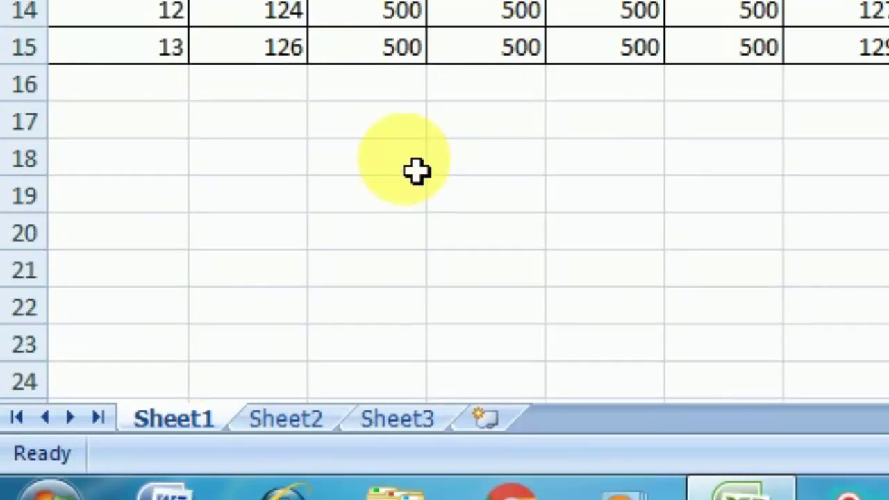
Step: Rename the Sheet1 tab to 'Excel Tutorial'
right_click(179, 437)
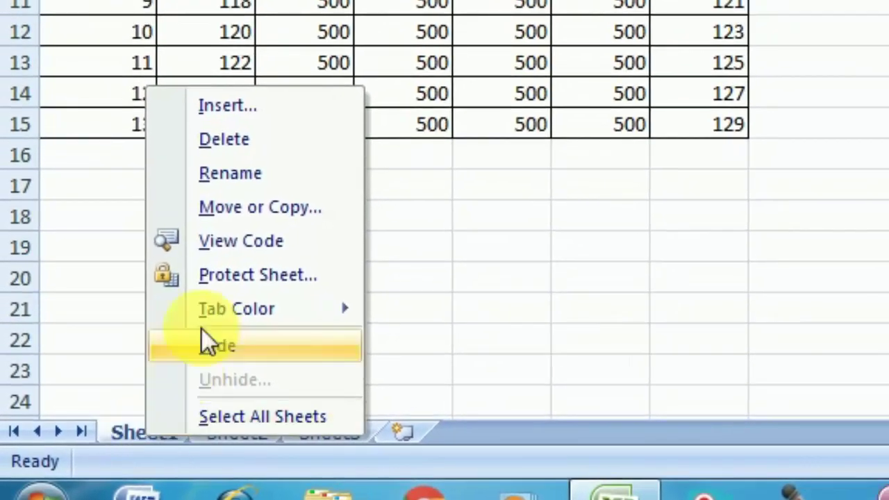
click(259, 175)
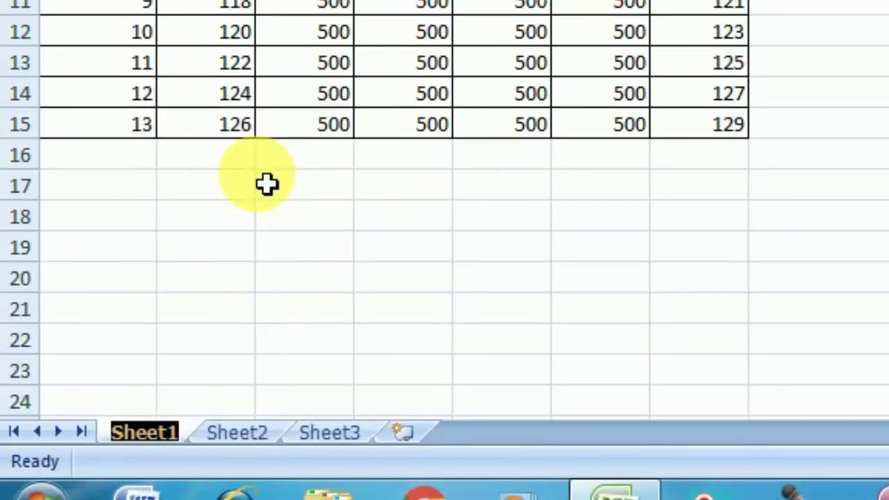
text(Excel Tutorial)
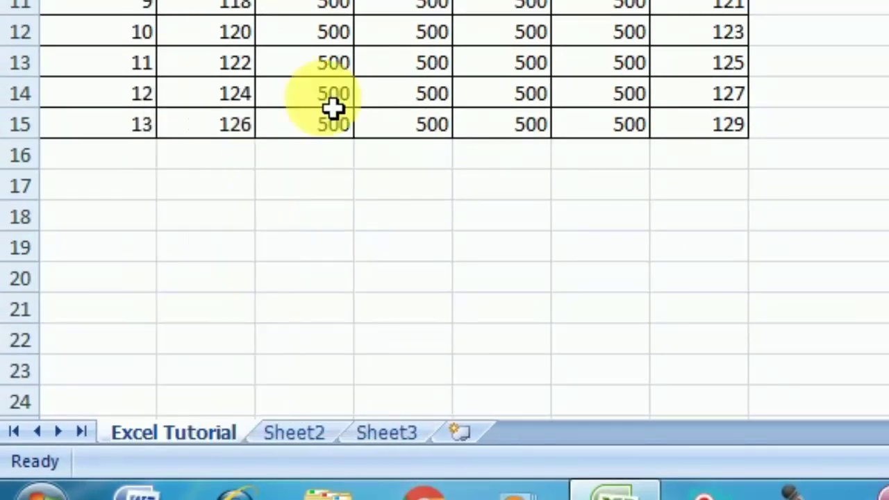
click(411, 161)
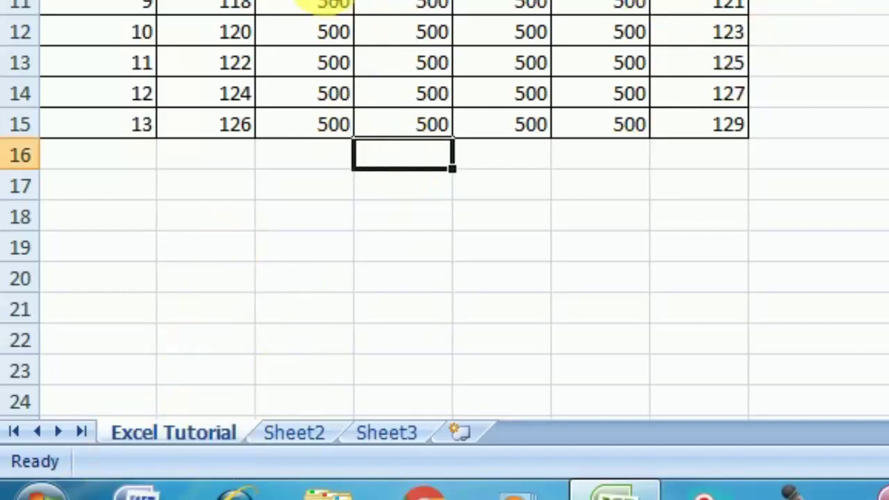
Step: Rename Sheet2 to 'My Work', correcting a typo, then go back to the Excel Tutorial sheet
click(298, 432)
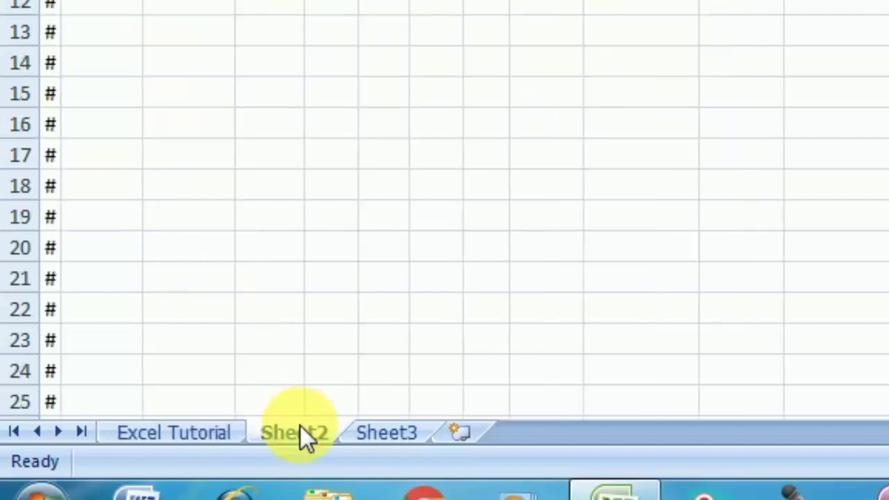
right_click(294, 432)
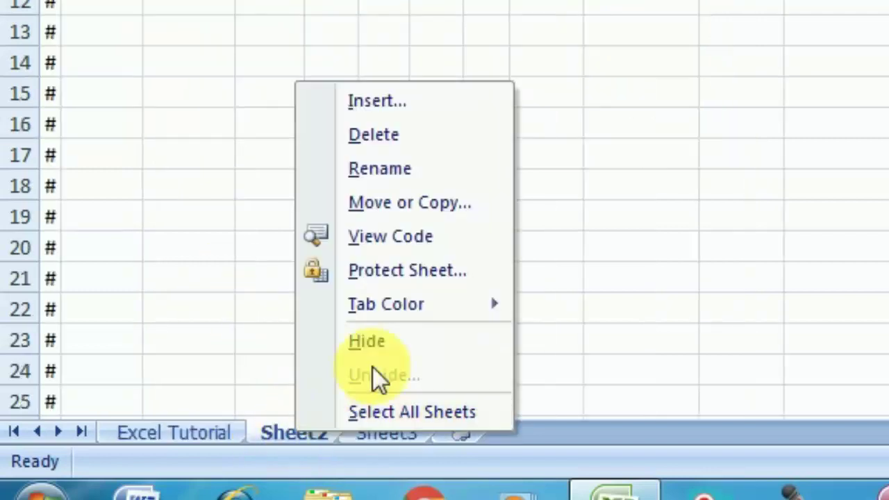
click(400, 170)
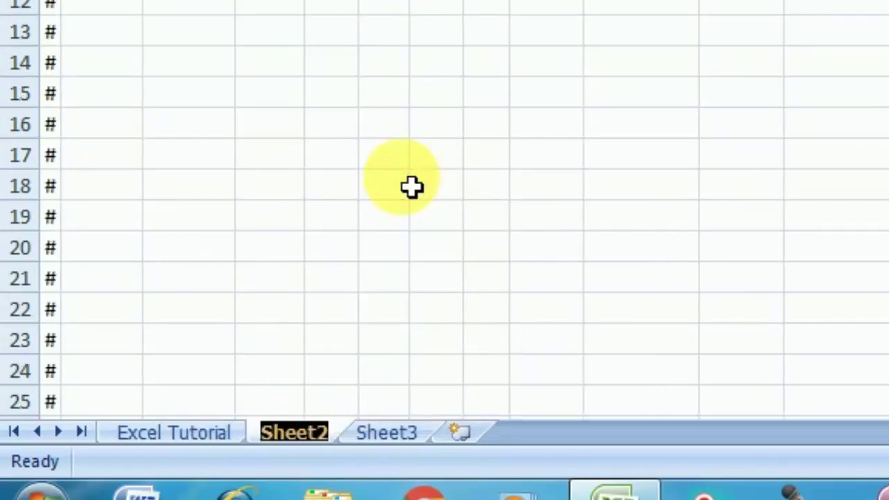
text(My Wordk)
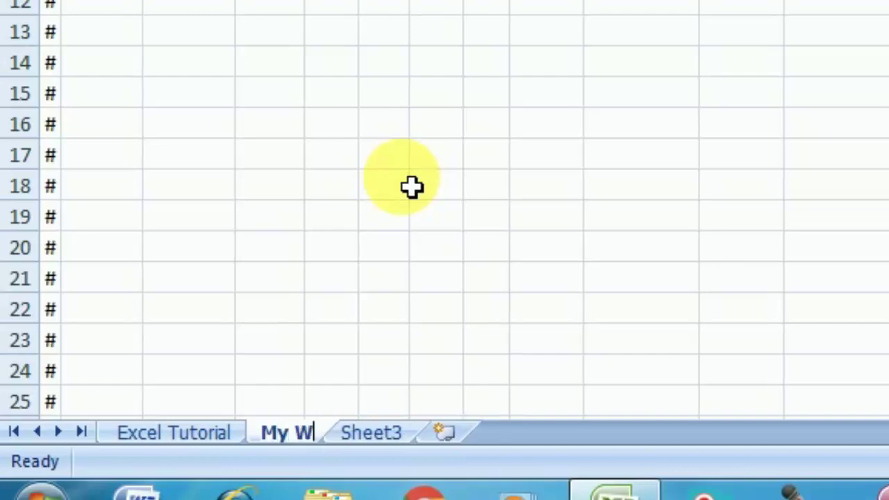
key(BackSpace)
key(BackSpace)
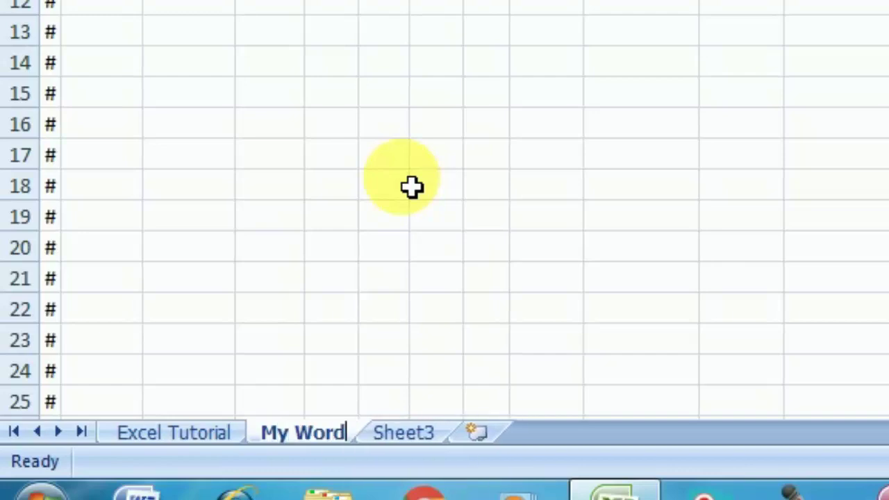
text(k)
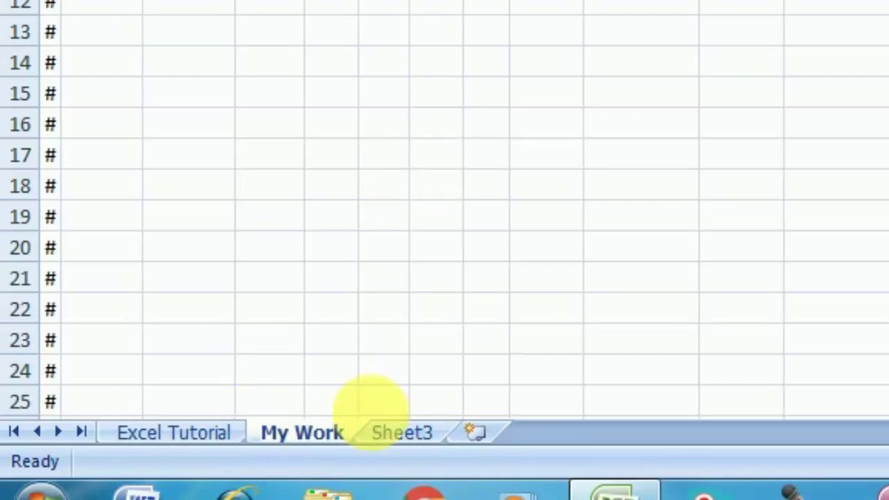
click(519, 256)
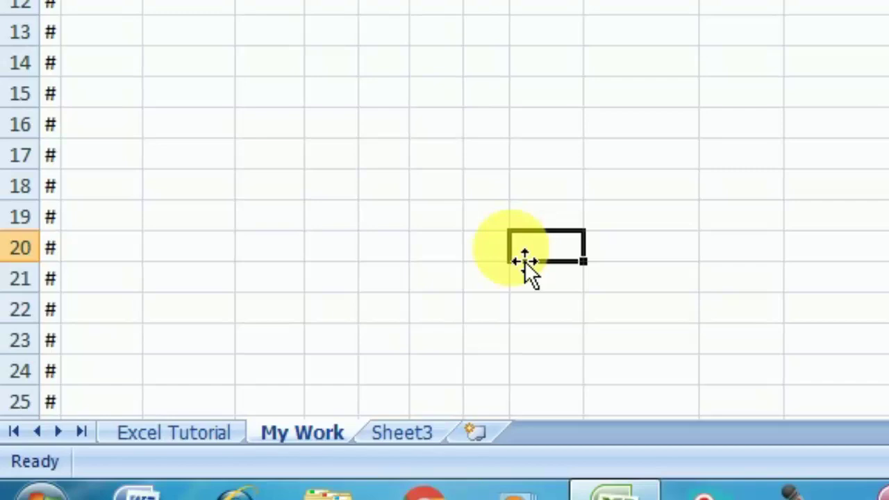
click(200, 433)
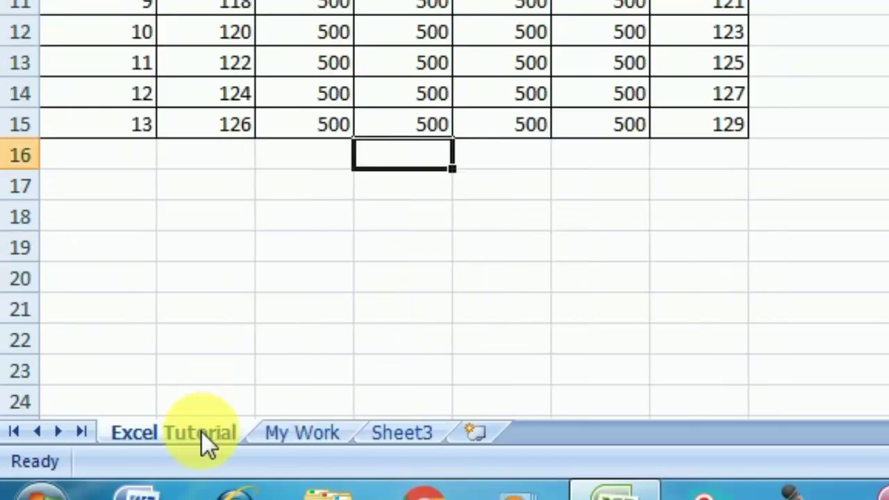